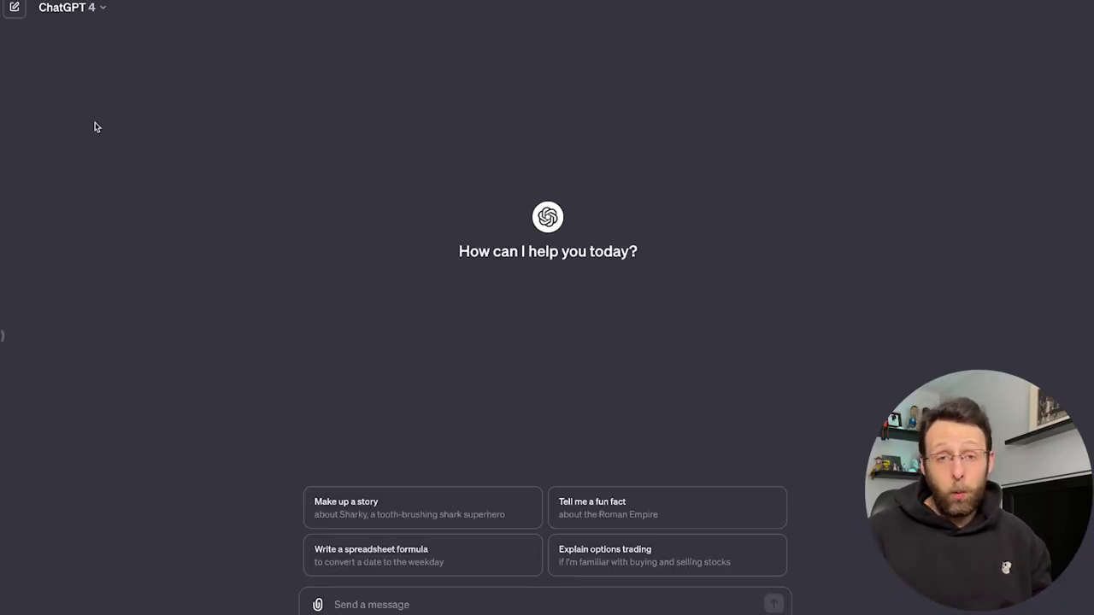
Ask ChatGPT 'what elements go into building a brand?'.
{"action": "type", "text": "w"}
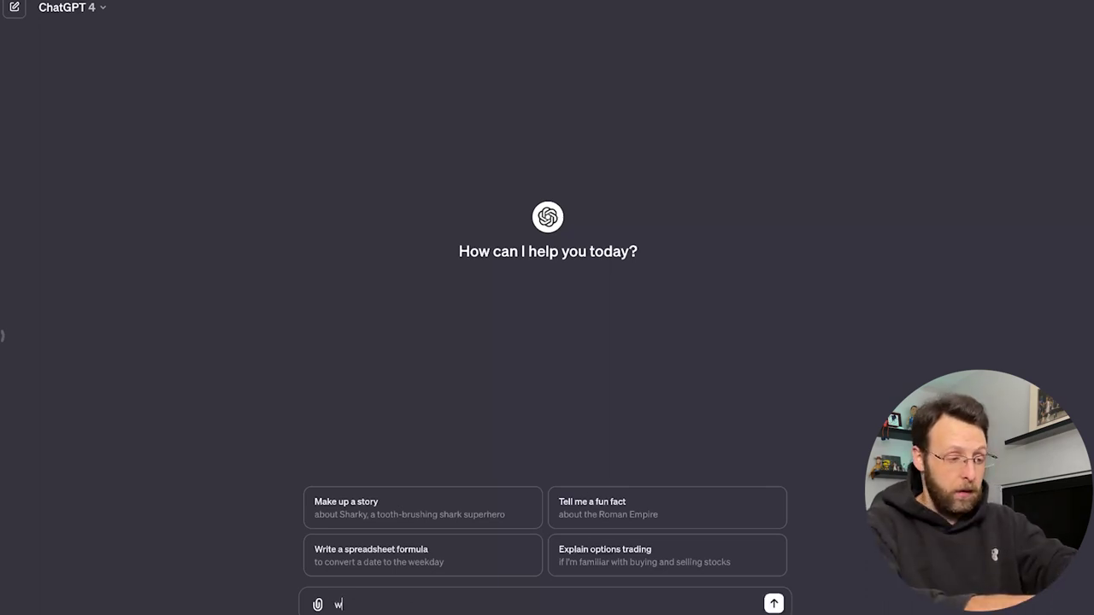
{"action": "type", "text": "hat elements"}
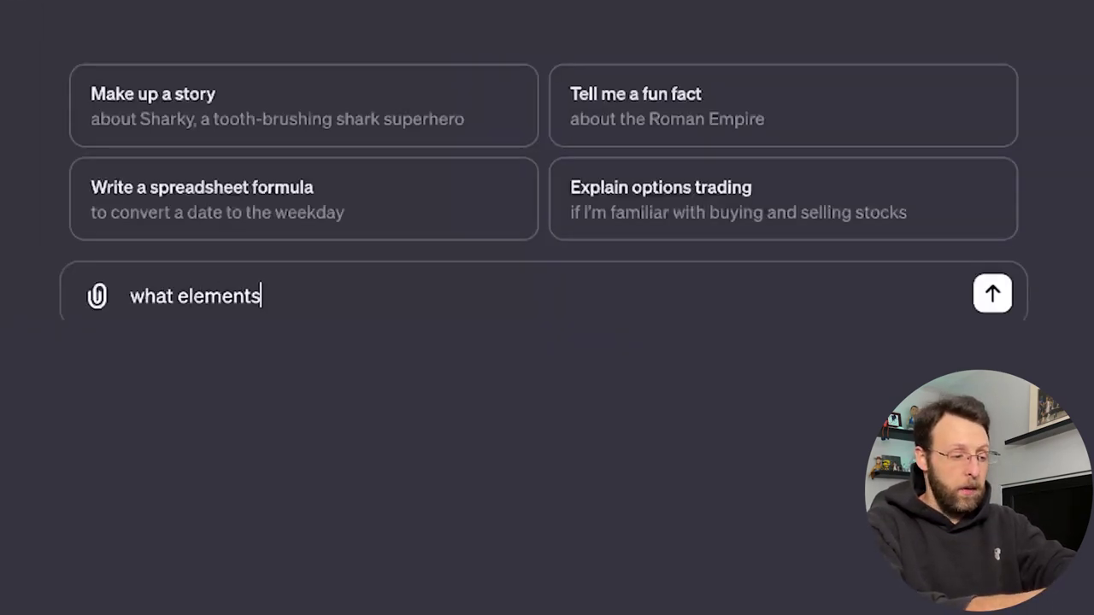
{"action": "type", "text": " go into building a br"}
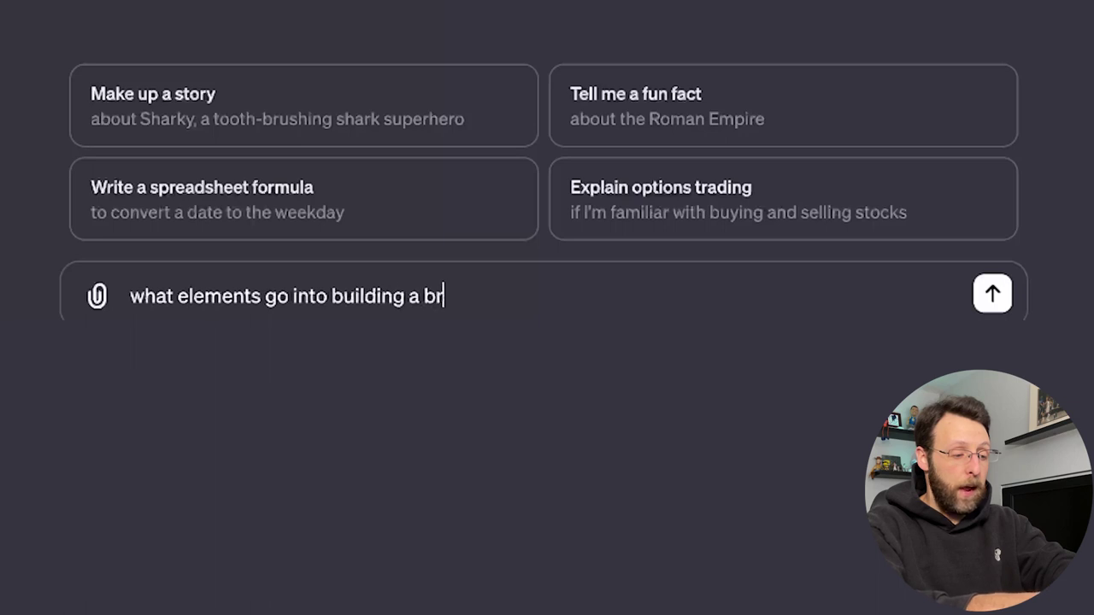
{"action": "type", "text": "and?"}
{"action": "key", "text": "Return"}
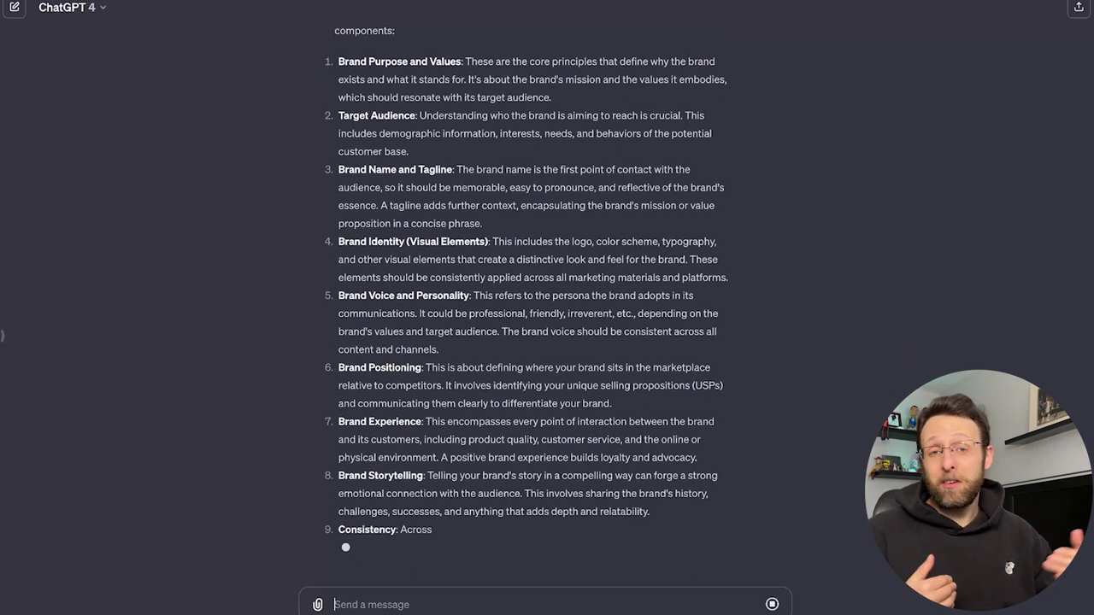
{"action": "scroll", "coordinate": [225, 173], "scroll_direction": "up", "scroll_amount": 3}
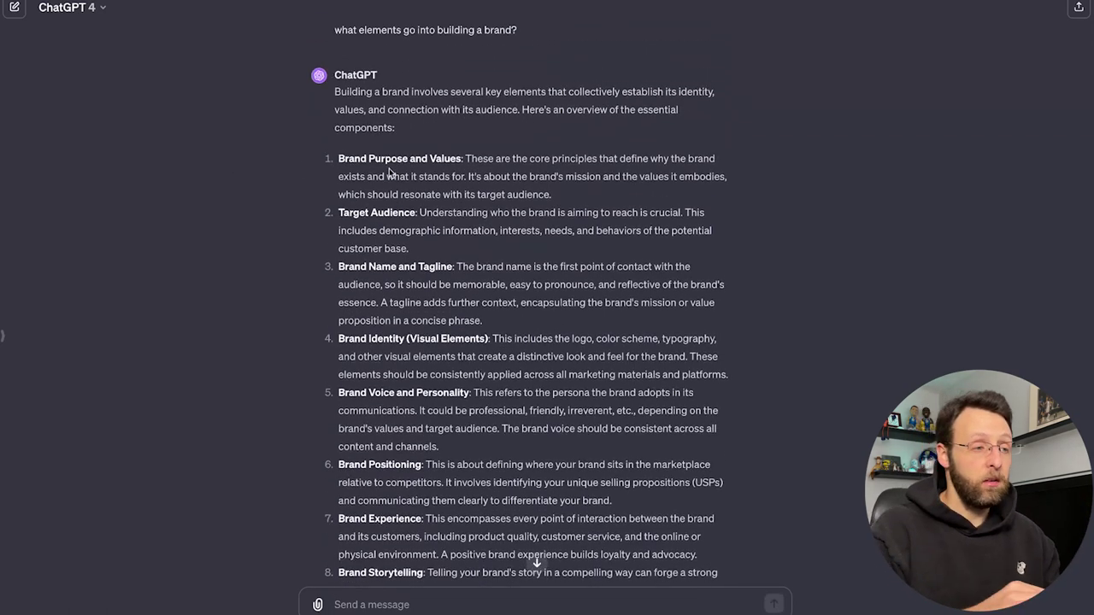
{"action": "left_click_drag", "start_coordinate": [338, 159], "coordinate": [426, 158]}
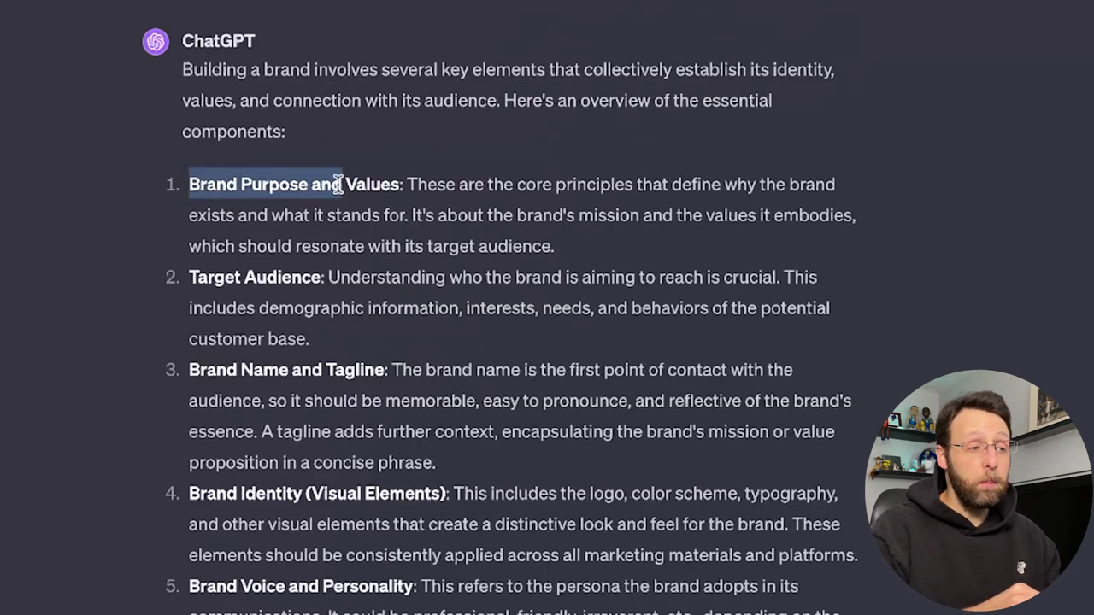
{"action": "left_click_drag", "start_coordinate": [339, 184], "coordinate": [390, 185]}
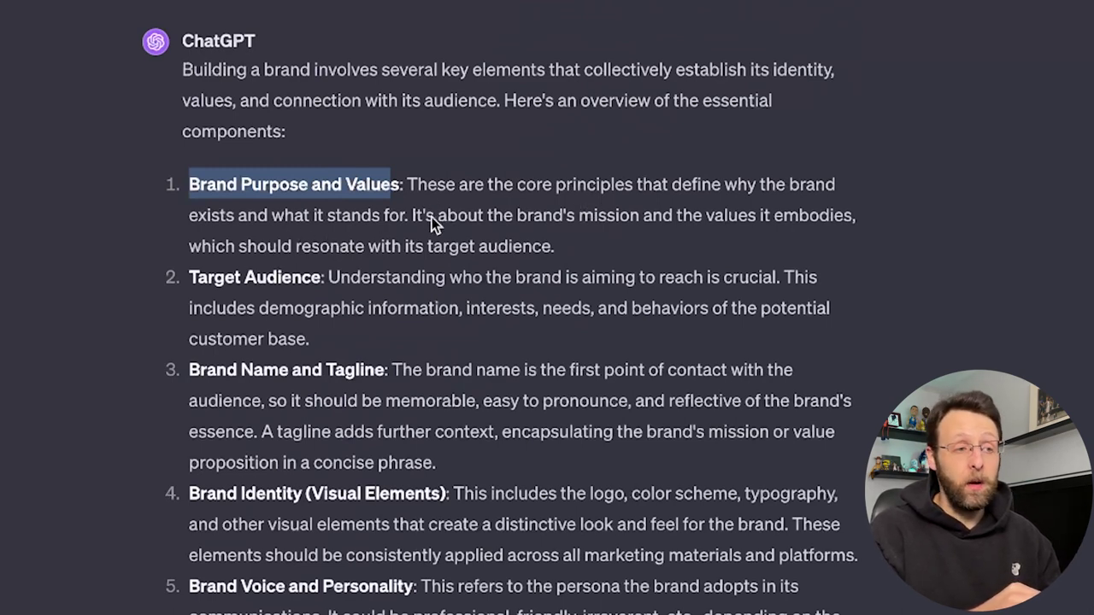
{"action": "left_click_drag", "start_coordinate": [606, 216], "coordinate": [856, 221]}
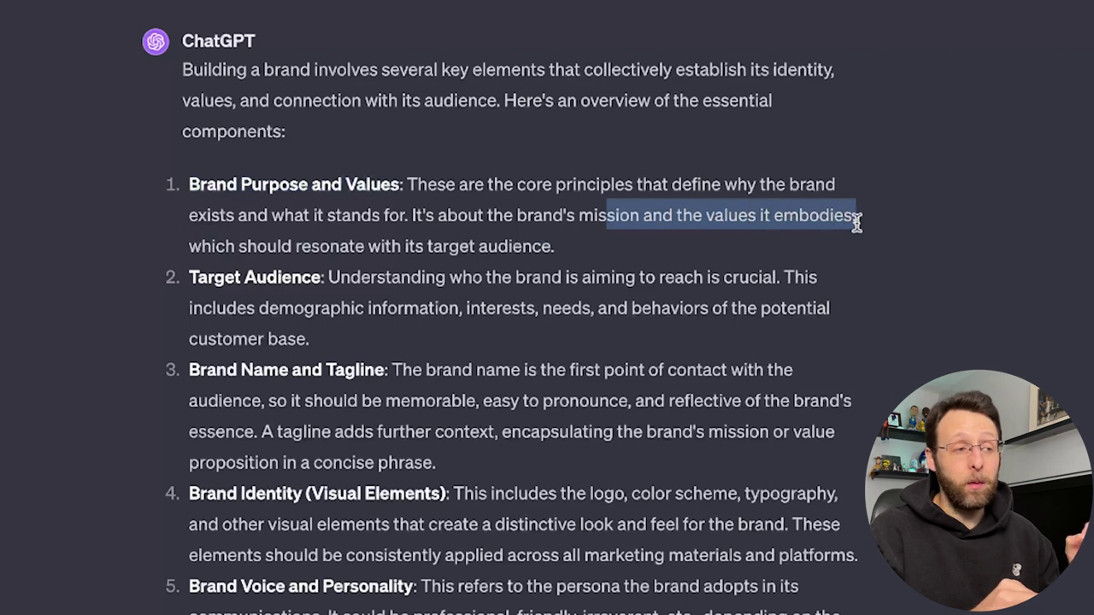
{"action": "left_click_drag", "start_coordinate": [426, 247], "coordinate": [448, 237]}
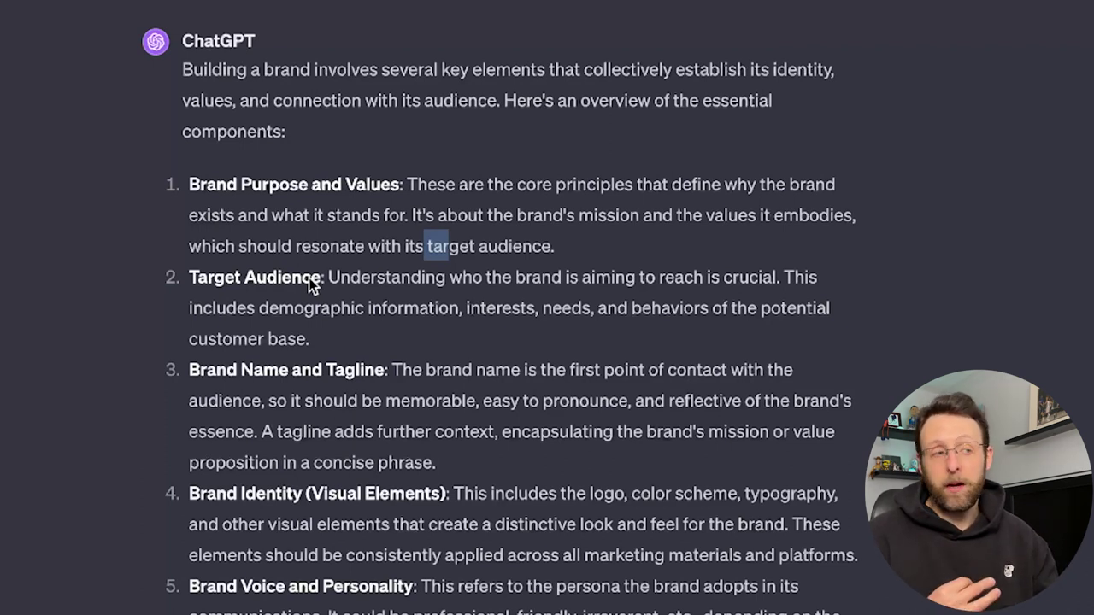
{"action": "left_click_drag", "start_coordinate": [224, 286], "coordinate": [711, 277]}
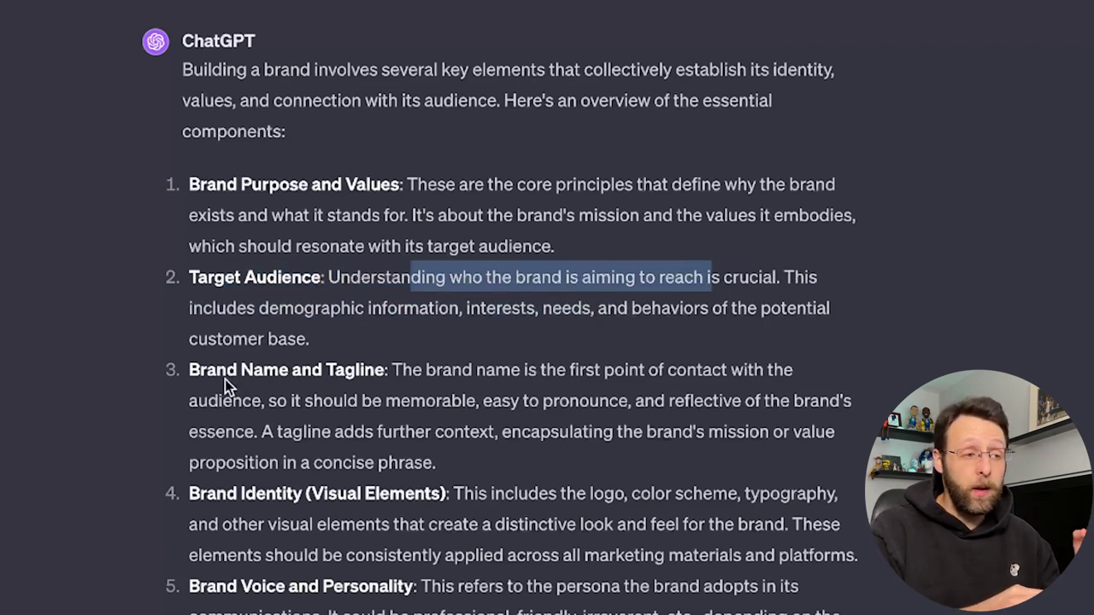
{"action": "left_click_drag", "start_coordinate": [225, 380], "coordinate": [270, 376]}
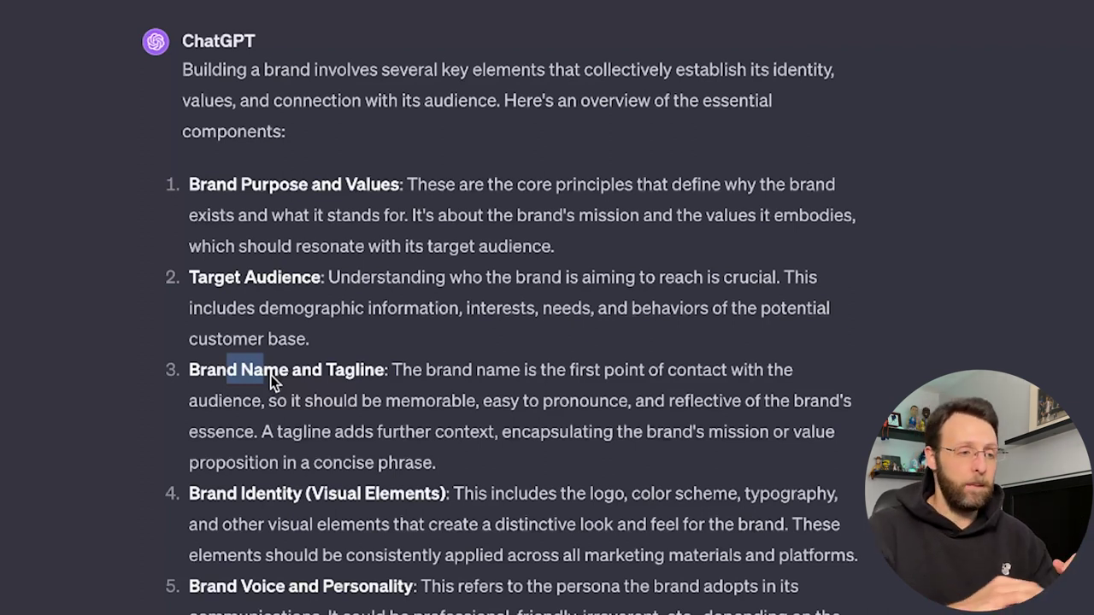
{"action": "left_click_drag", "start_coordinate": [400, 374], "coordinate": [783, 368]}
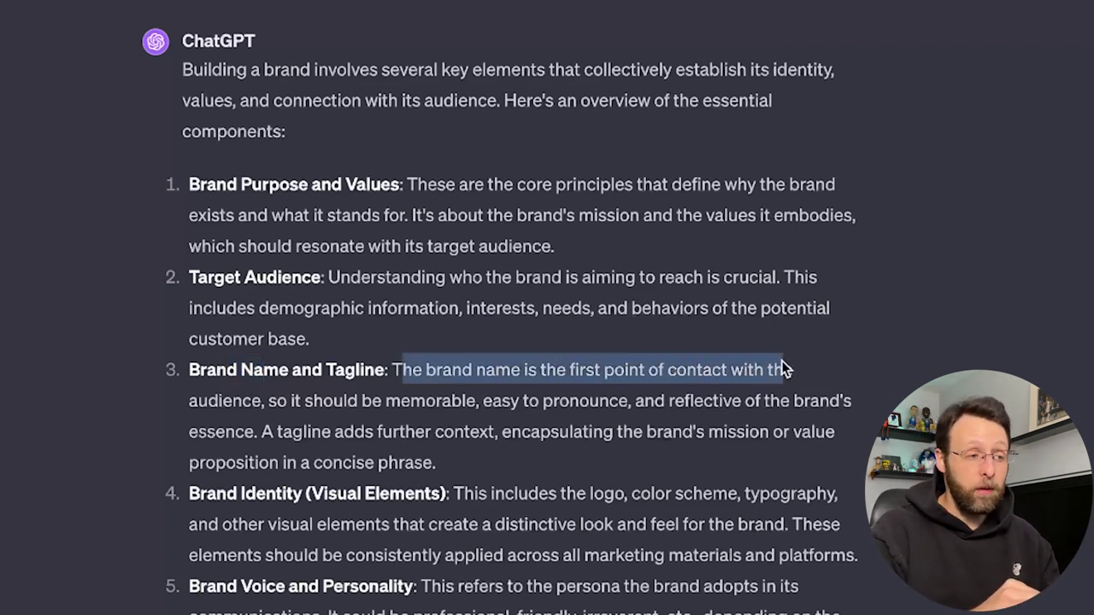
{"action": "left_click_drag", "start_coordinate": [252, 401], "coordinate": [345, 406]}
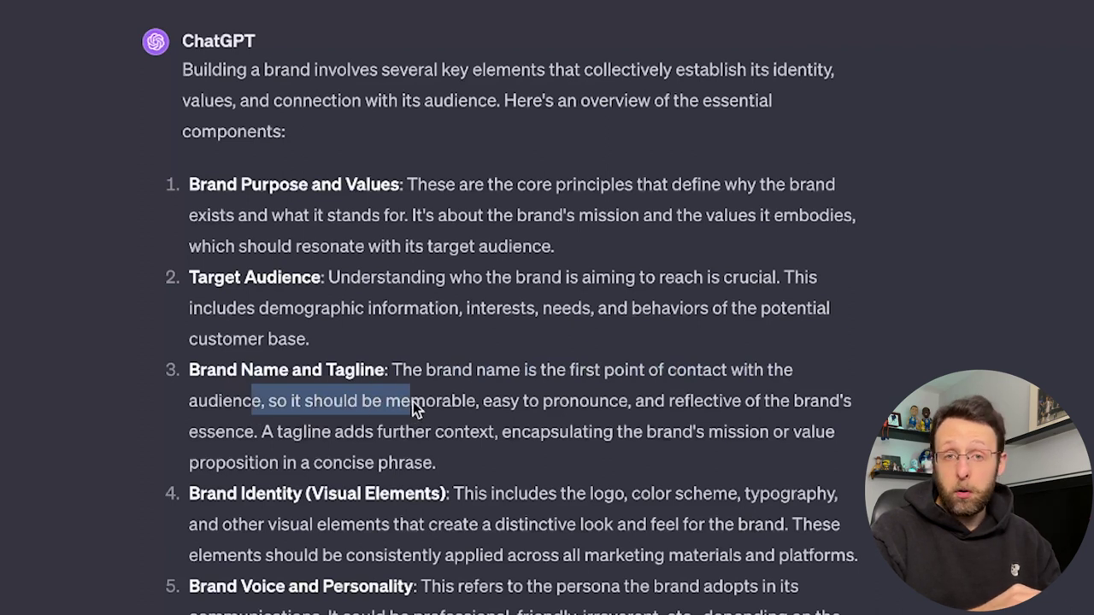
{"action": "left_click_drag", "start_coordinate": [723, 402], "coordinate": [756, 401]}
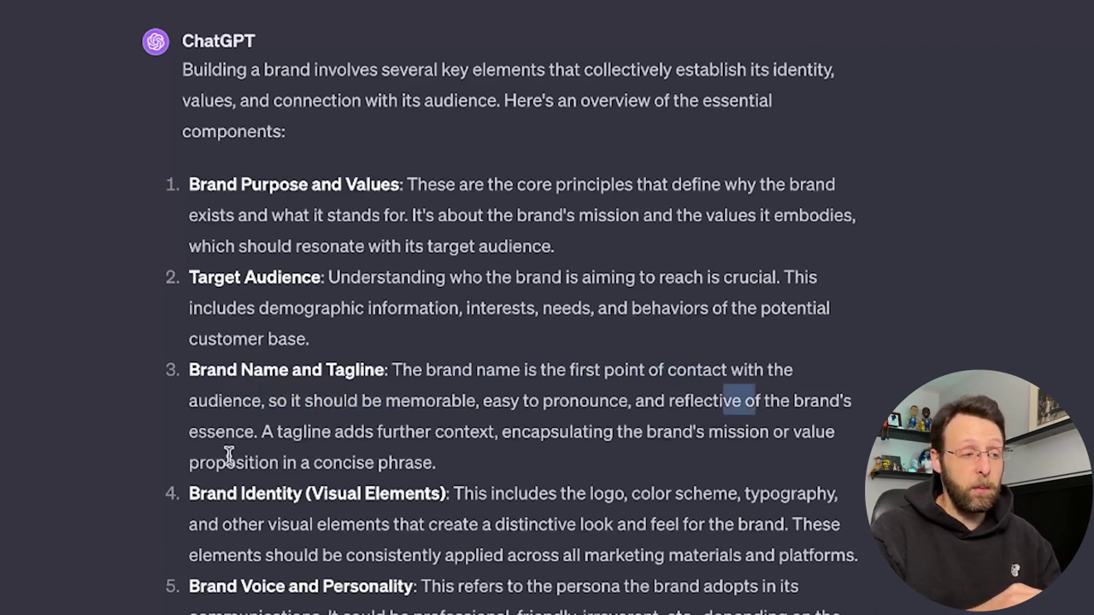
{"action": "left_click", "coordinate": [287, 435]}
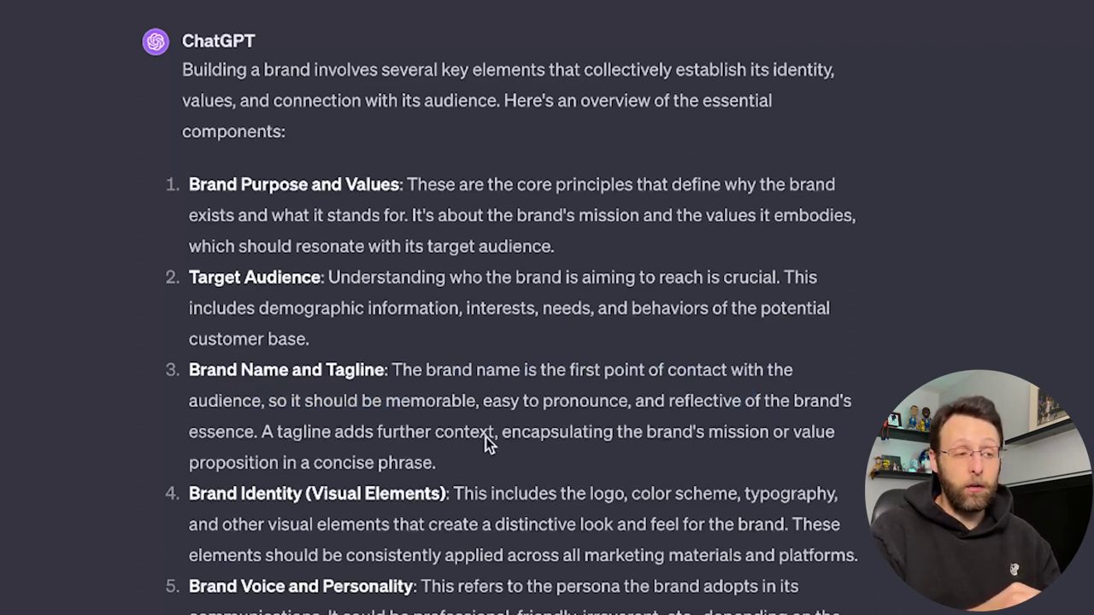
{"action": "left_click_drag", "start_coordinate": [511, 432], "coordinate": [784, 431]}
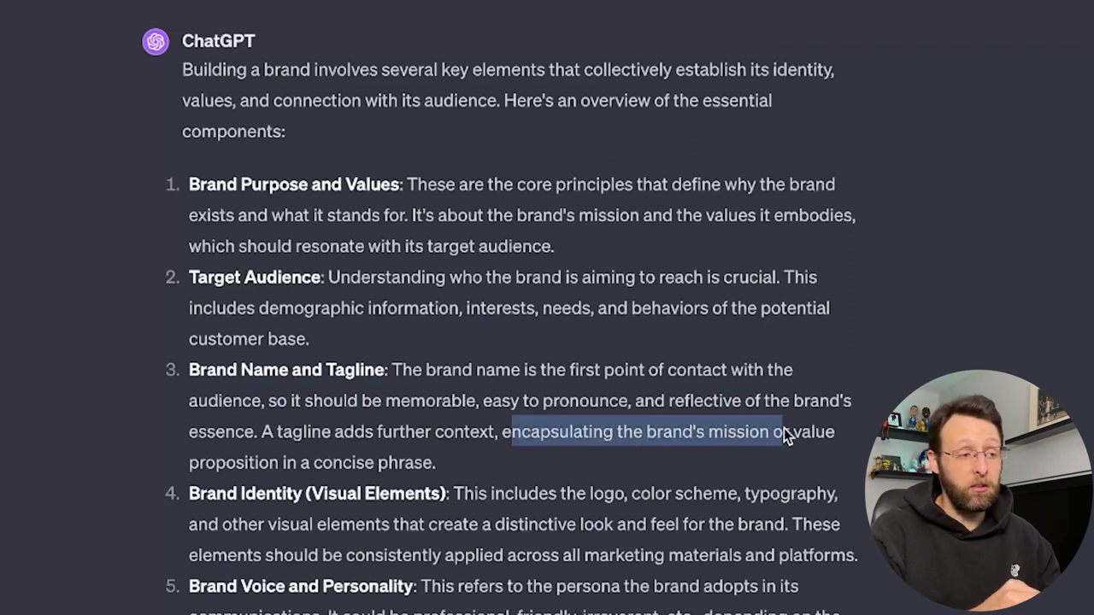
{"action": "left_click_drag", "start_coordinate": [191, 467], "coordinate": [320, 468]}
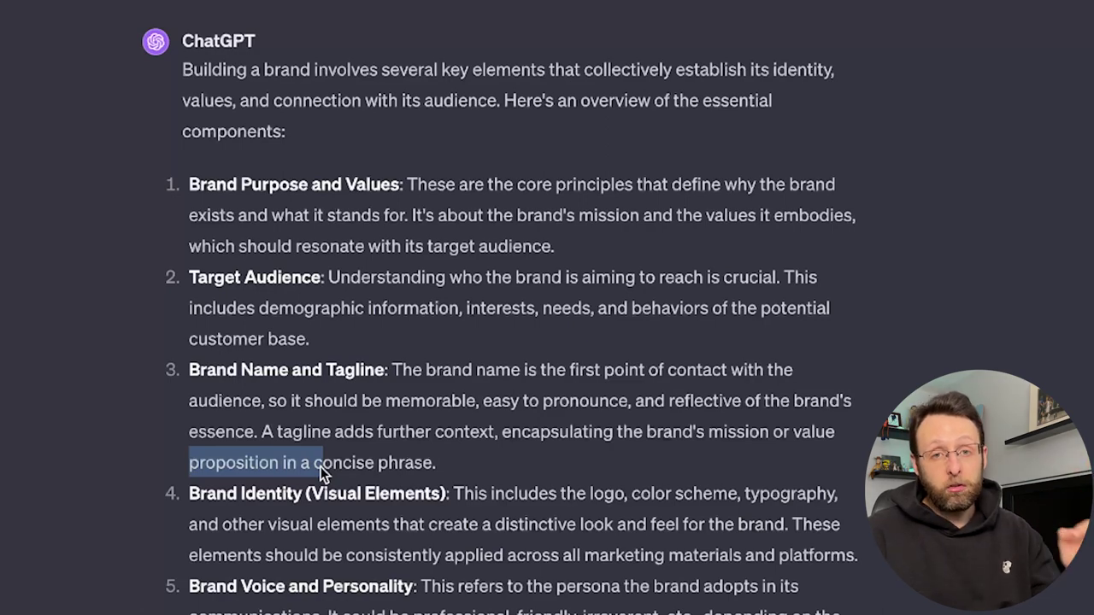
{"action": "scroll", "coordinate": [293, 483], "scroll_direction": "down", "scroll_amount": 5}
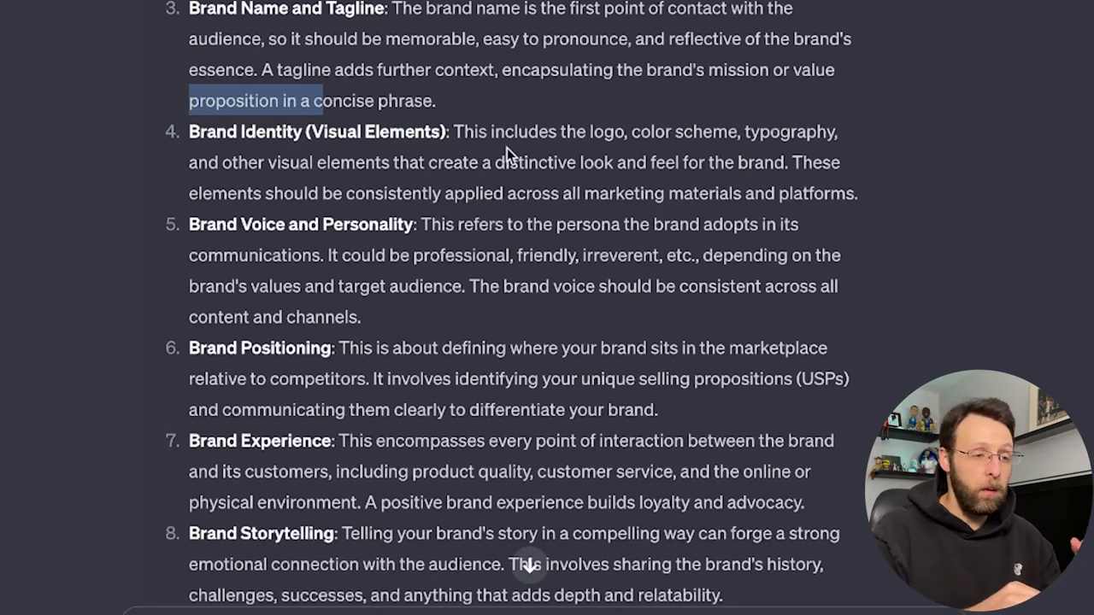
Highlight the color scheme, typography and brand voice lines under Brand Identity.
{"action": "left_click_drag", "start_coordinate": [641, 132], "coordinate": [730, 133]}
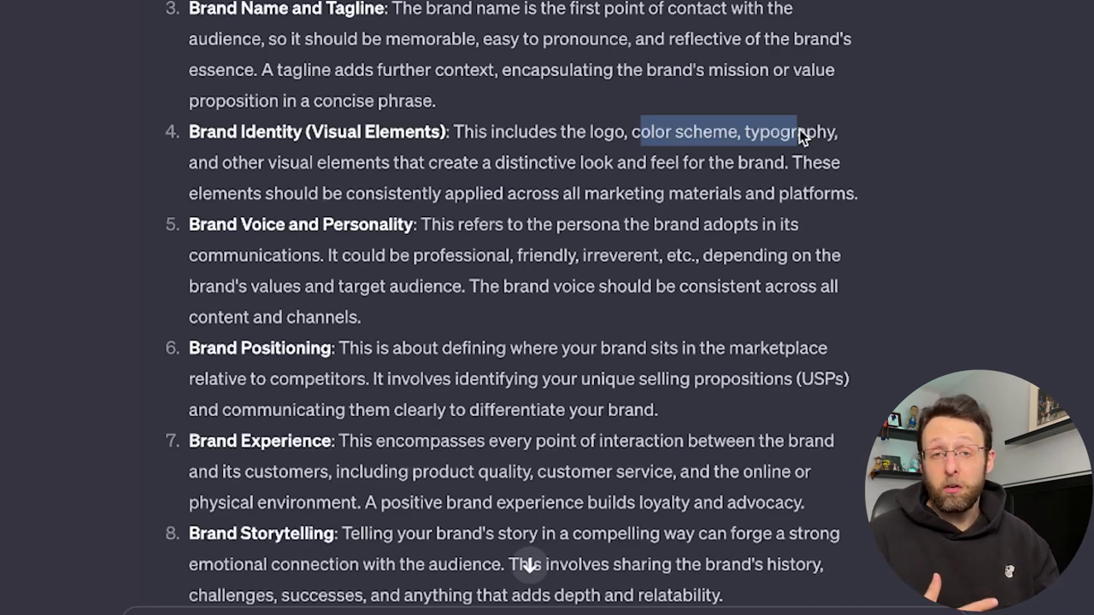
{"action": "scroll", "coordinate": [800, 129], "scroll_direction": "down", "scroll_amount": 2}
{"action": "left_click_drag", "start_coordinate": [216, 140], "coordinate": [420, 108]}
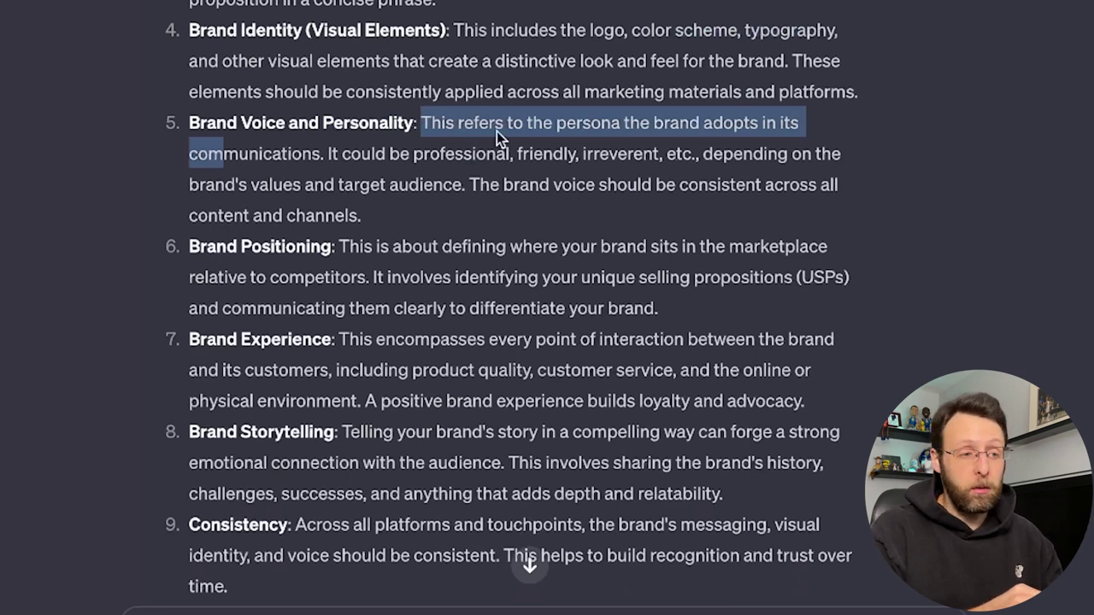
{"action": "left_click_drag", "start_coordinate": [272, 154], "coordinate": [364, 153]}
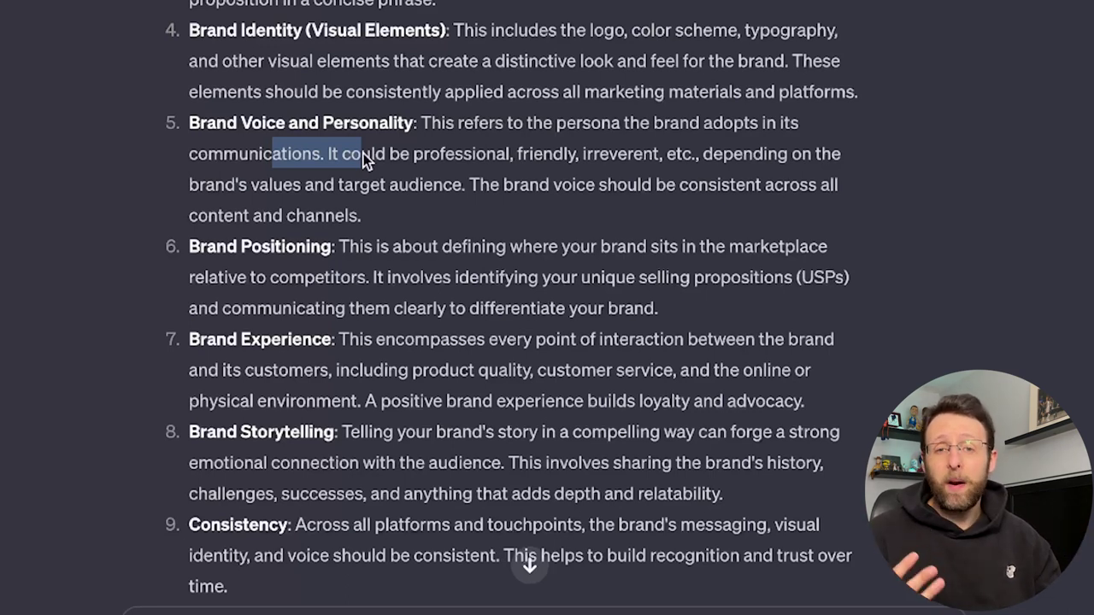
{"action": "left_click", "coordinate": [380, 152]}
Read through the remaining brand elements down to Customer Feedback and Engagement.
{"action": "scroll", "coordinate": [414, 149], "scroll_direction": "down", "scroll_amount": 3}
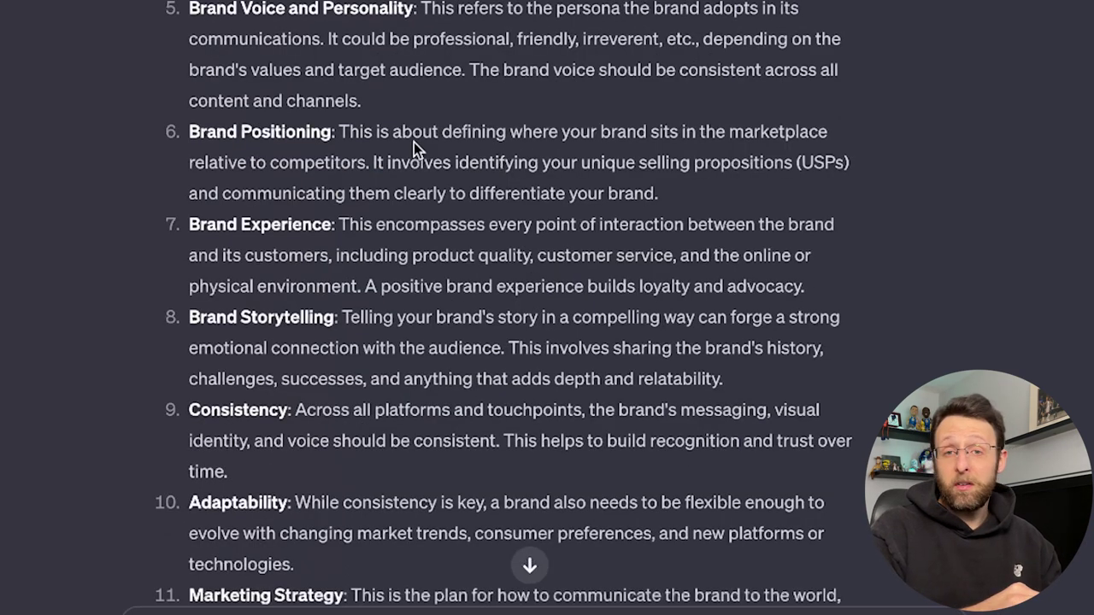
{"action": "scroll", "coordinate": [414, 142], "scroll_direction": "down", "scroll_amount": 2}
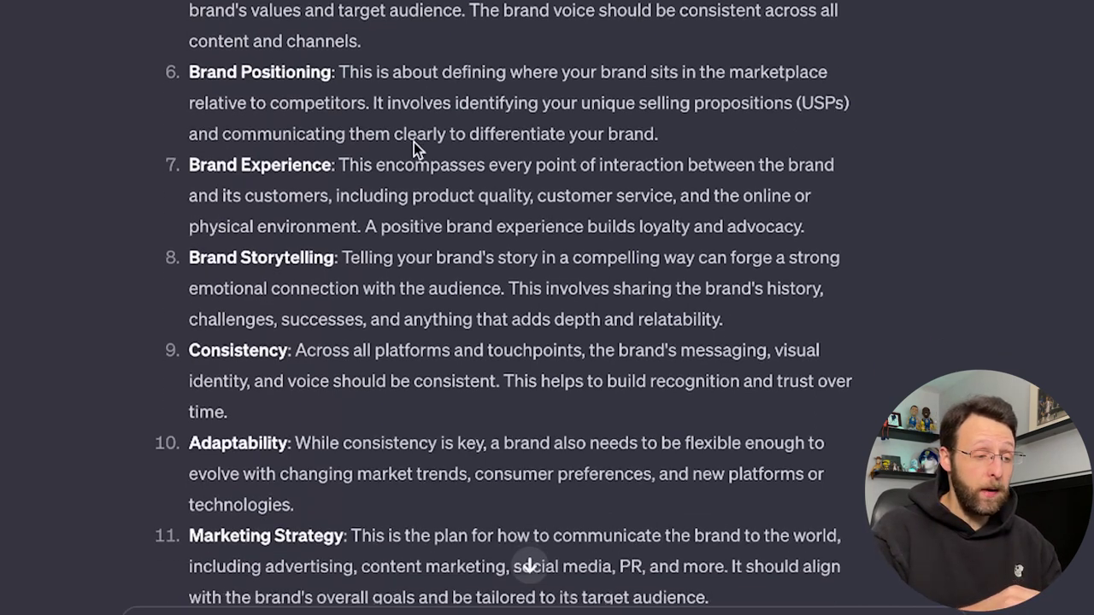
{"action": "left_click_drag", "start_coordinate": [321, 163], "coordinate": [458, 163]}
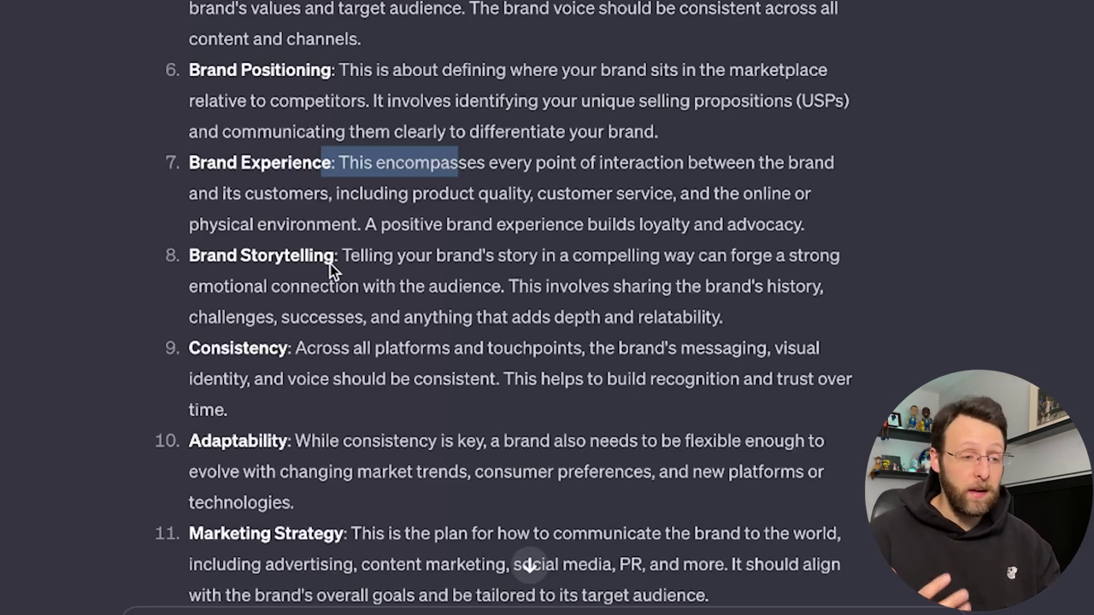
{"action": "scroll", "coordinate": [470, 300], "scroll_direction": "down", "scroll_amount": 1}
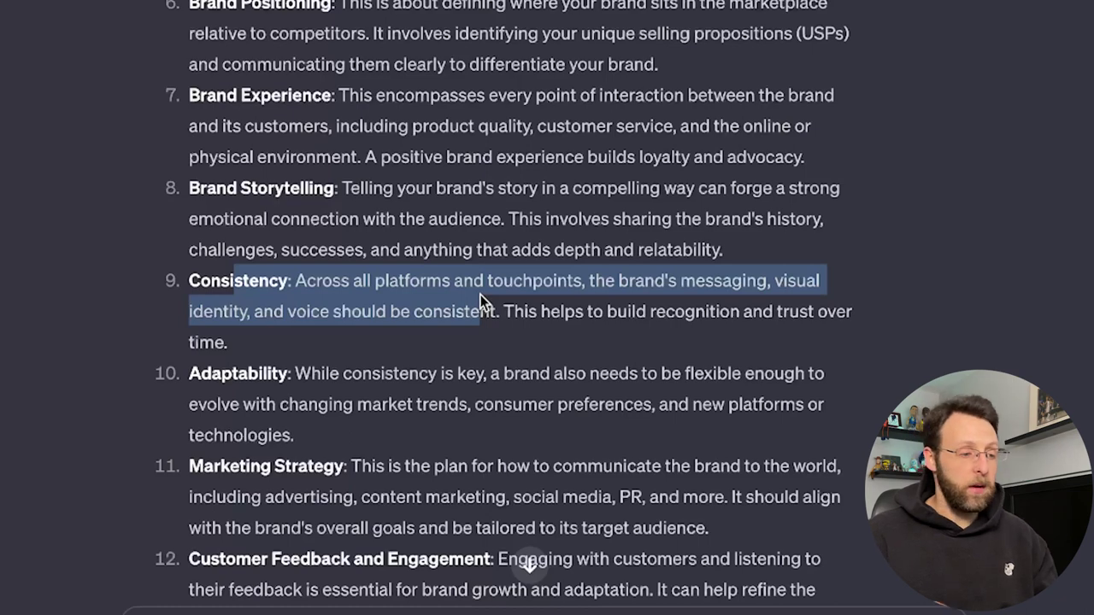
{"action": "scroll", "coordinate": [508, 405], "scroll_direction": "up", "scroll_amount": 5}
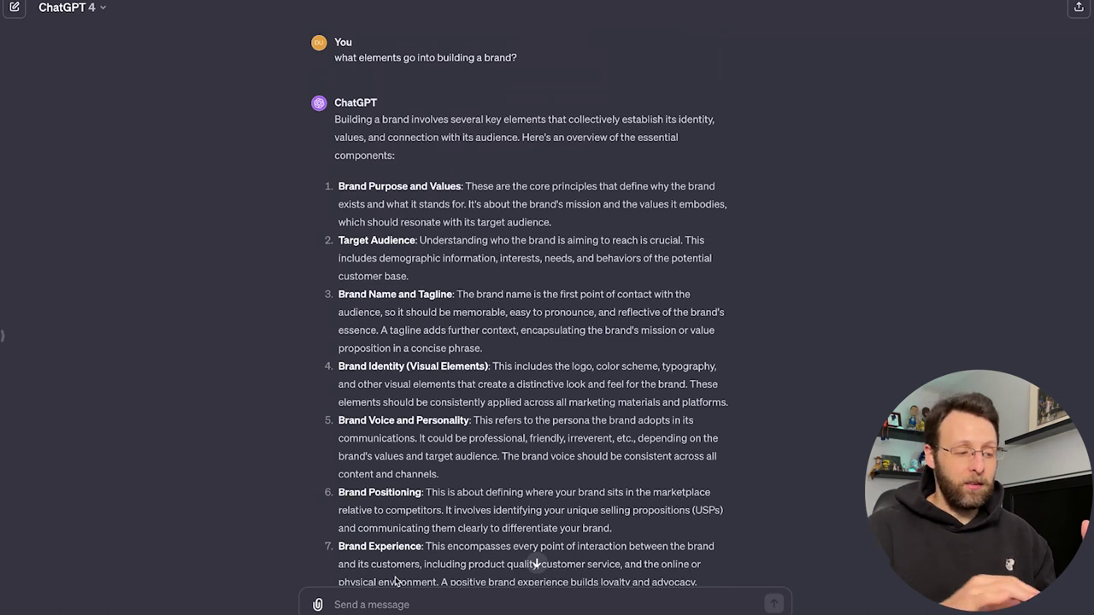
{"action": "left_click", "coordinate": [391, 607]}
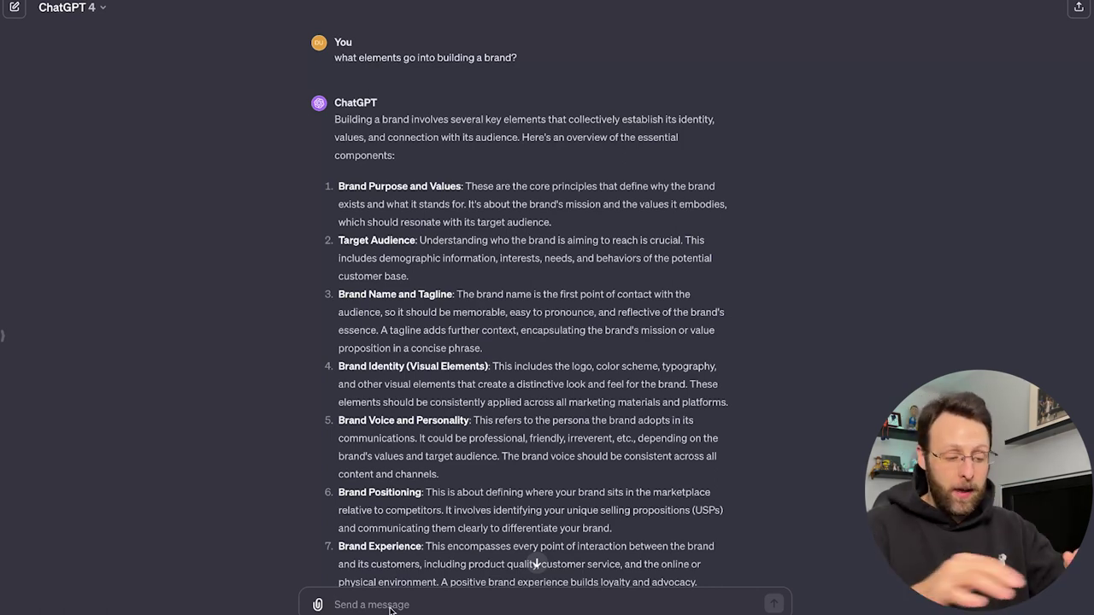
Ask ChatGPT 'ask me some question to begin building my brand'.
{"action": "type", "text": "ask me some question to "}
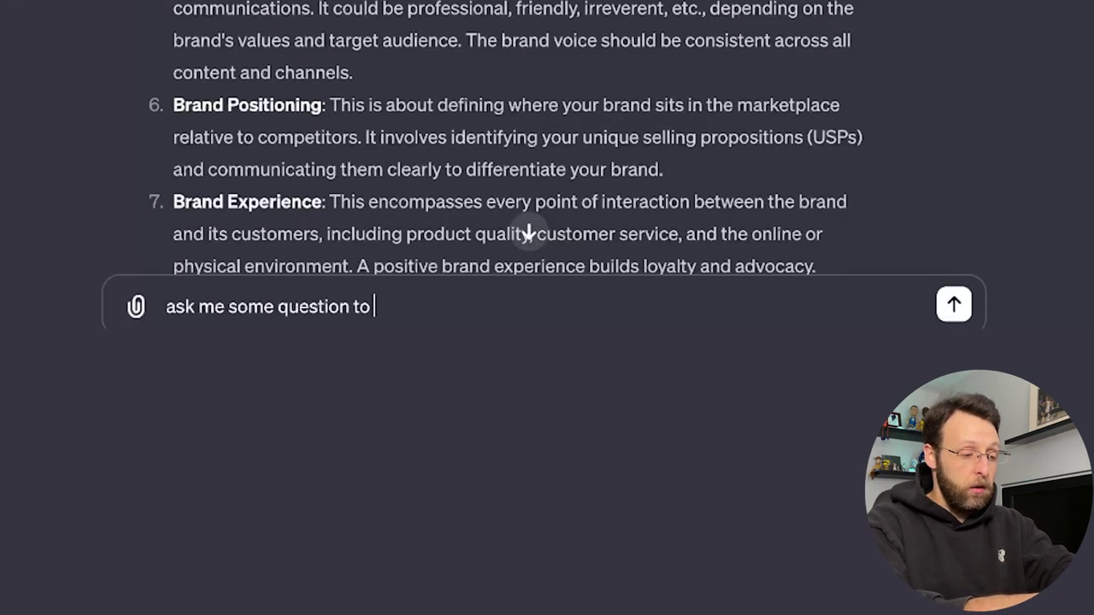
{"action": "type", "text": "begin building my bran"}
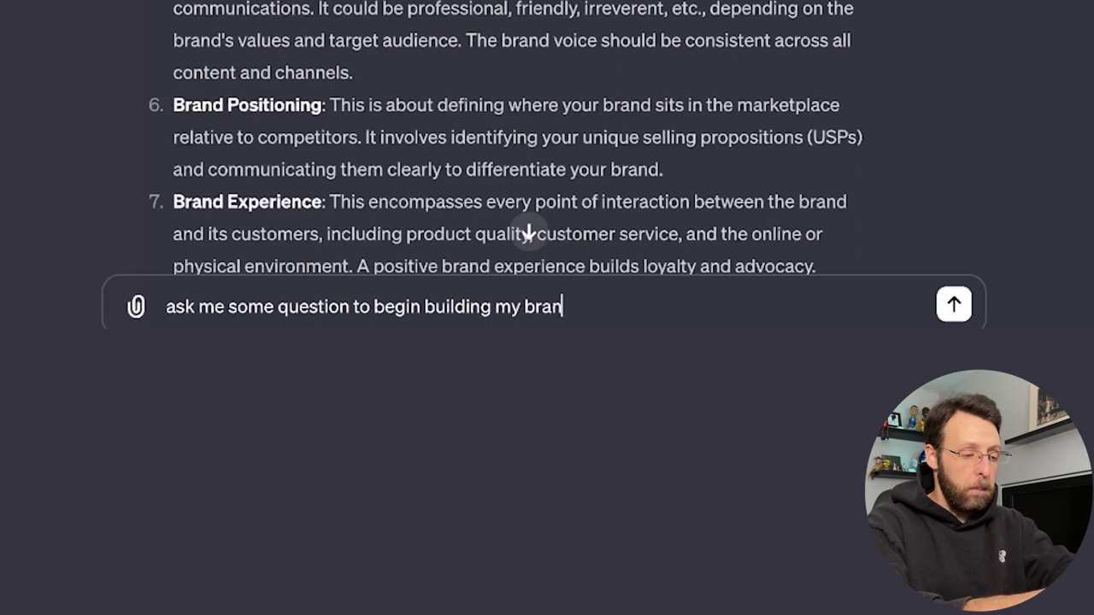
{"action": "type", "text": "d"}
{"action": "key", "text": "Return"}
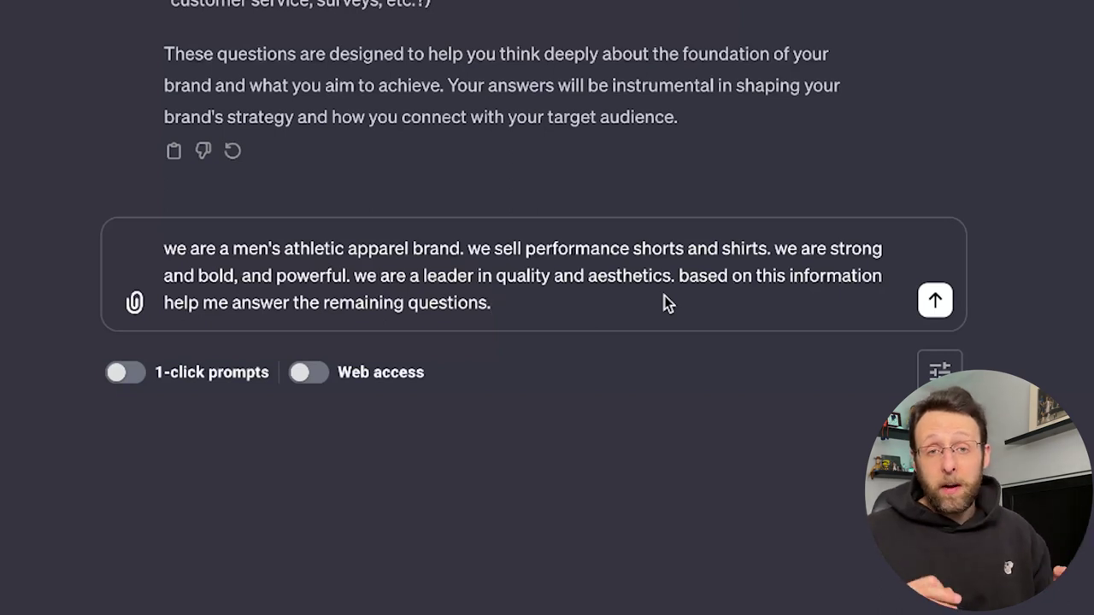
Send the description of a strong, bold men's athletic apparel brand of shorts and shirts.
{"action": "key", "text": "Return"}
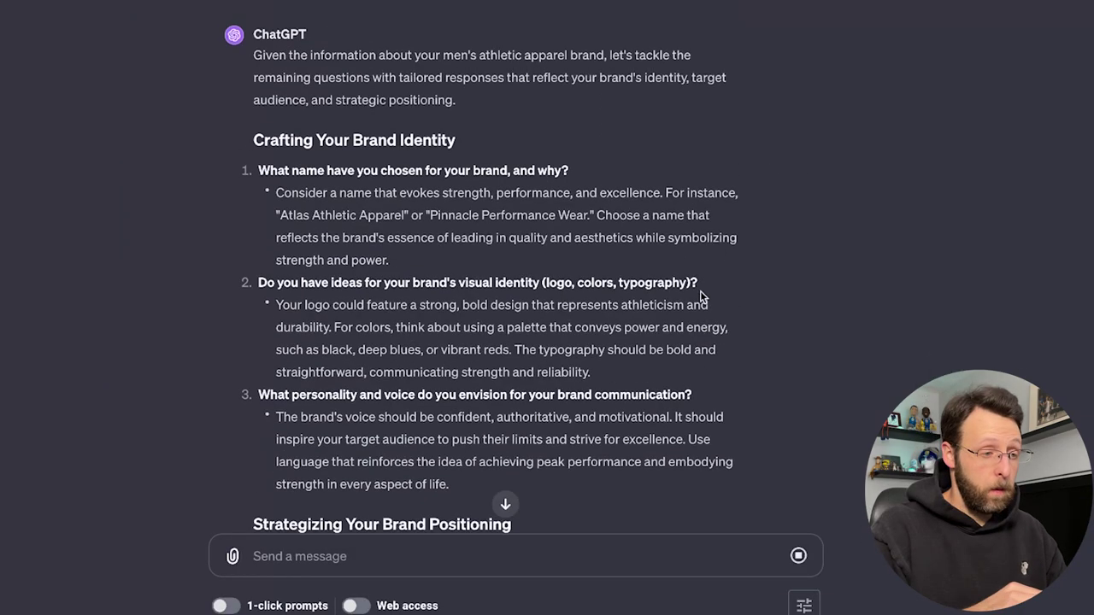
{"action": "scroll", "coordinate": [700, 294], "scroll_direction": "up", "scroll_amount": 3}
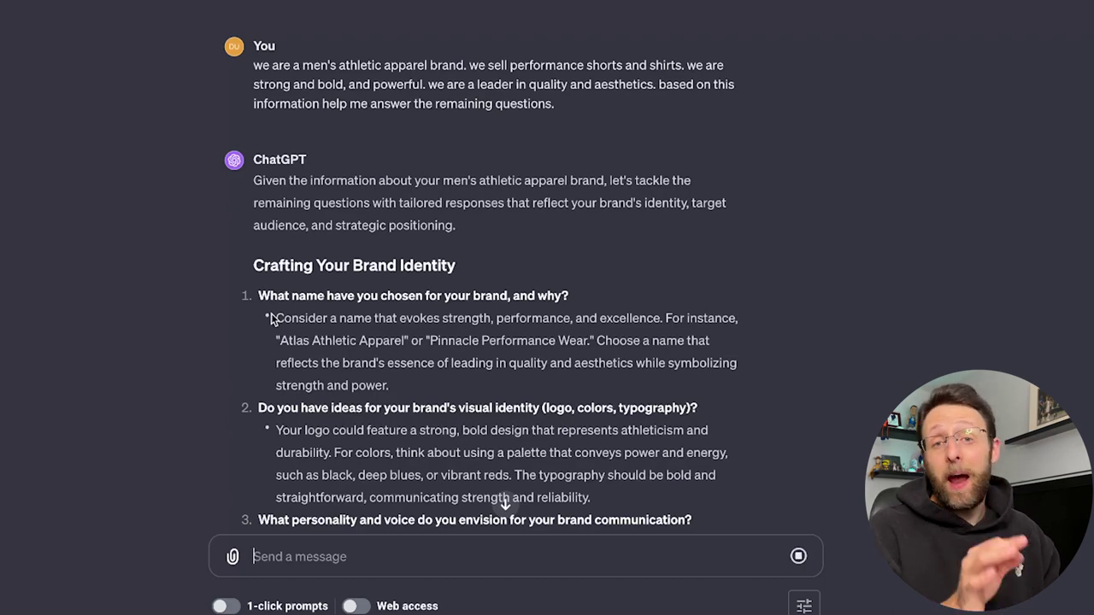
{"action": "scroll", "coordinate": [271, 316], "scroll_direction": "down", "scroll_amount": 5}
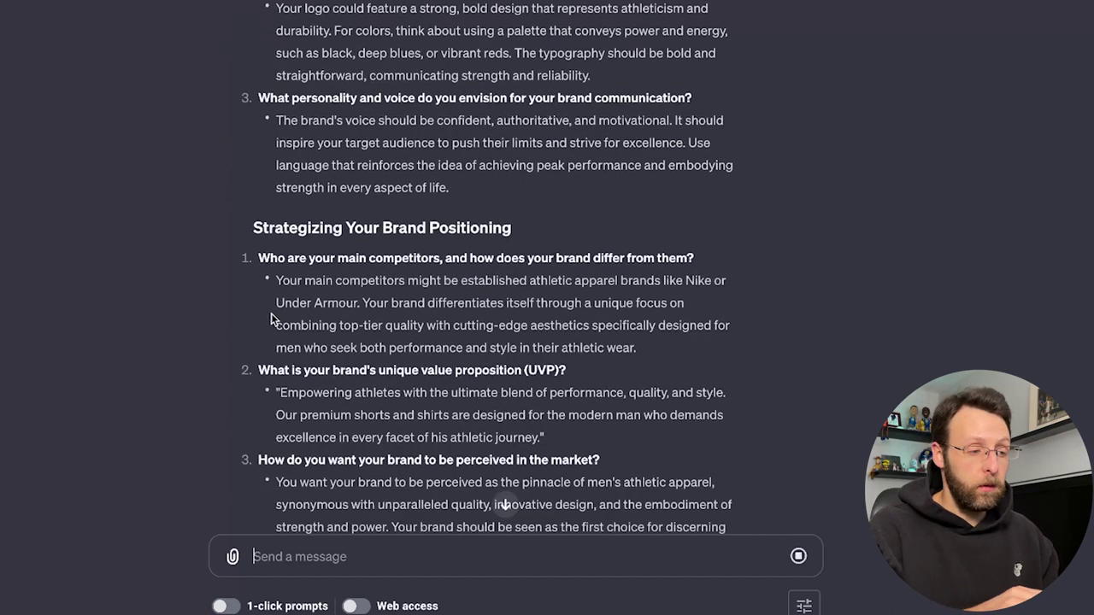
{"action": "scroll", "coordinate": [308, 291], "scroll_direction": "up", "scroll_amount": 4}
Highlight the brand naming advice and the logo design suggestion in the reply.
{"action": "left_click_drag", "start_coordinate": [275, 175], "coordinate": [431, 175]}
{"action": "left_click_drag", "start_coordinate": [522, 175], "coordinate": [701, 166]}
{"action": "left_click", "coordinate": [382, 282]}
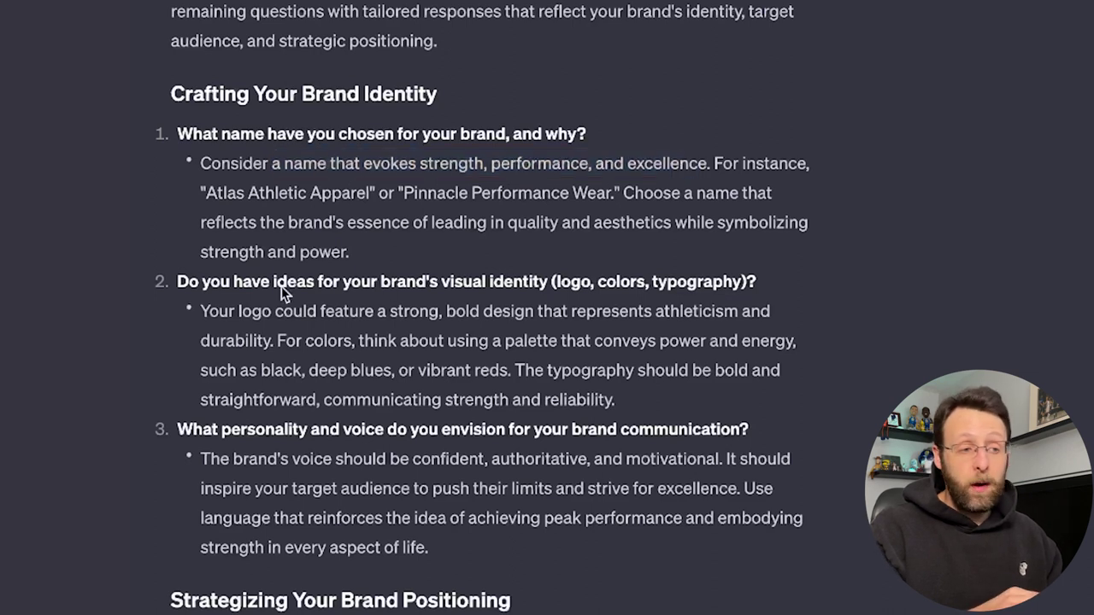
{"action": "left_click_drag", "start_coordinate": [281, 287], "coordinate": [434, 287]}
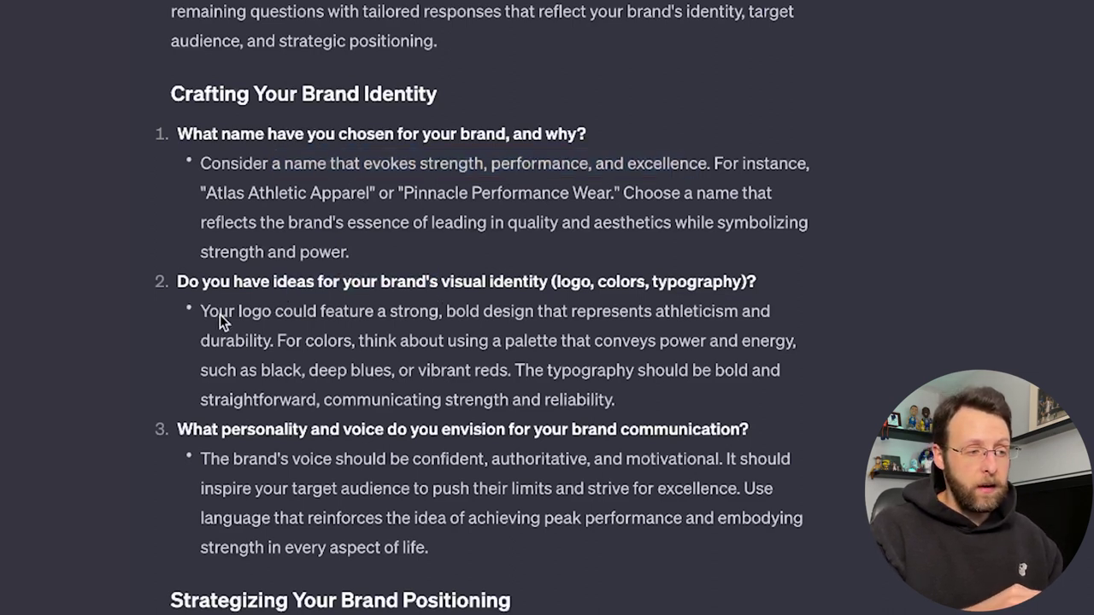
{"action": "left_click_drag", "start_coordinate": [220, 315], "coordinate": [646, 314]}
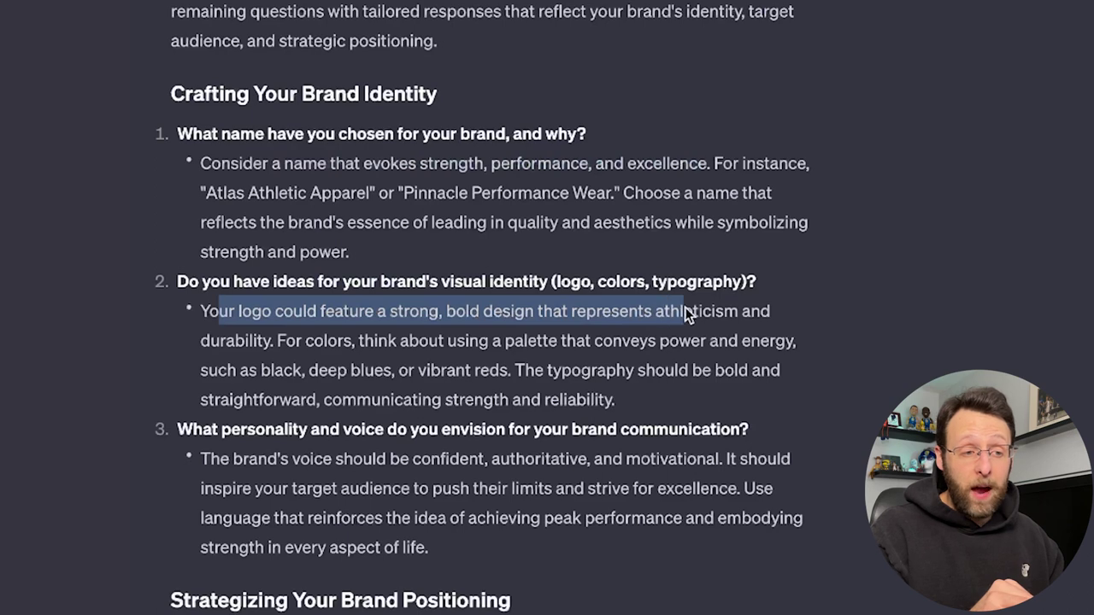
{"action": "left_click", "coordinate": [192, 318]}
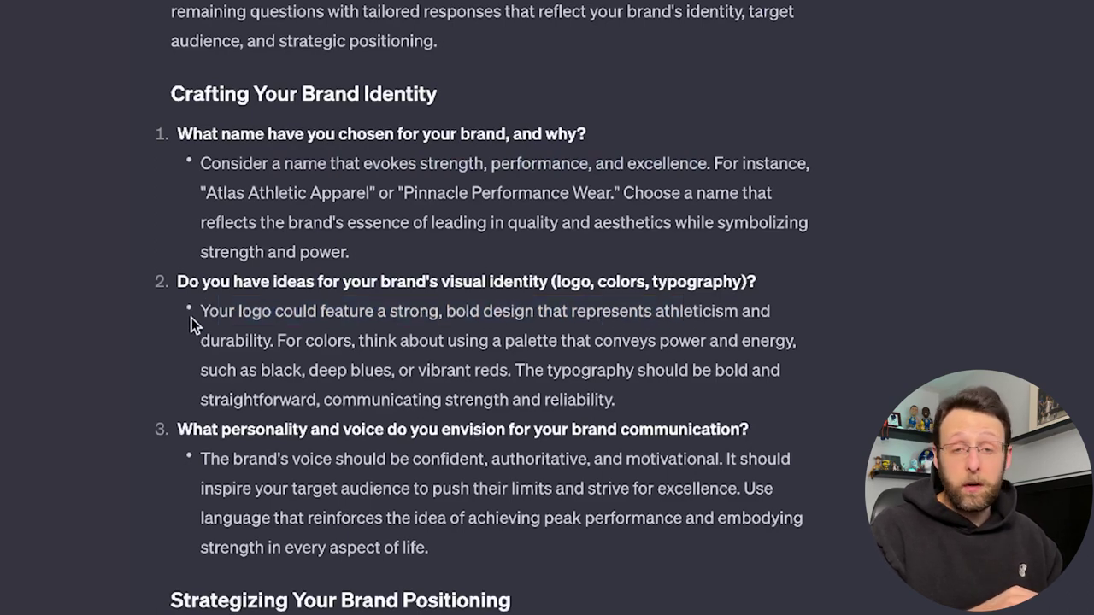
{"action": "left_click_drag", "start_coordinate": [192, 318], "coordinate": [274, 331]}
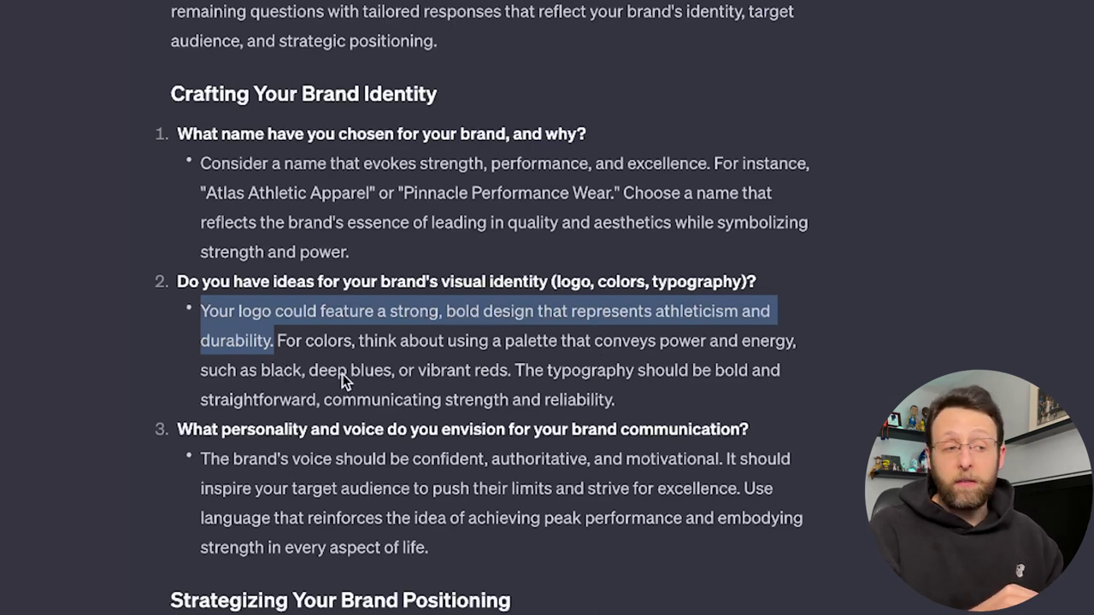
{"action": "scroll", "coordinate": [342, 374], "scroll_direction": "down", "scroll_amount": 2}
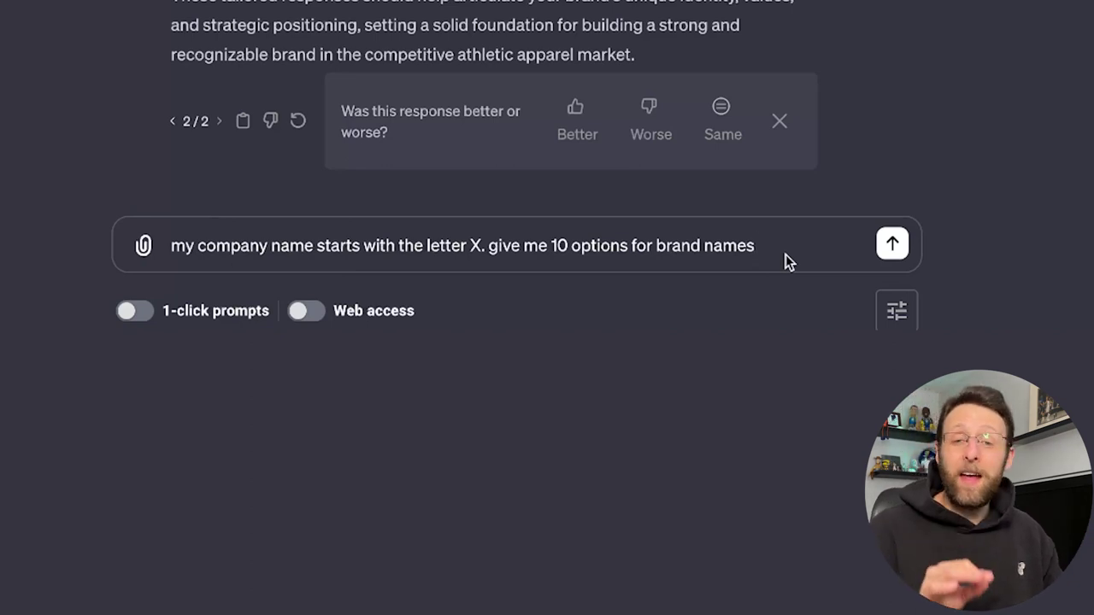
Request ten X-starting brand names and highlight XtremeFit Gear and Xcelerate Performance.
{"action": "key", "text": "Return"}
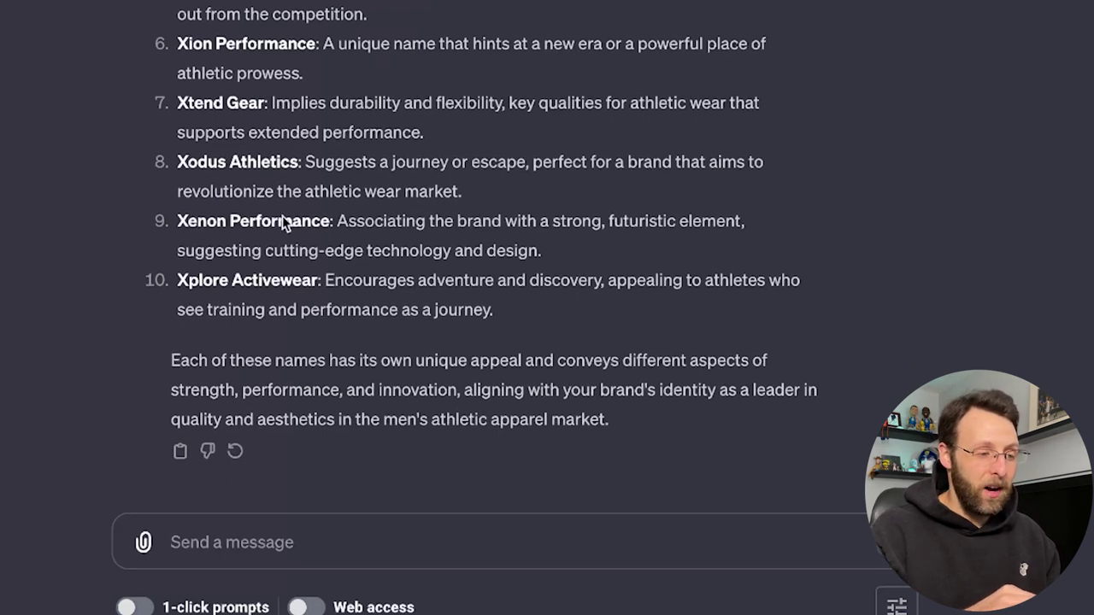
{"action": "scroll", "coordinate": [347, 134], "scroll_direction": "up", "scroll_amount": 5}
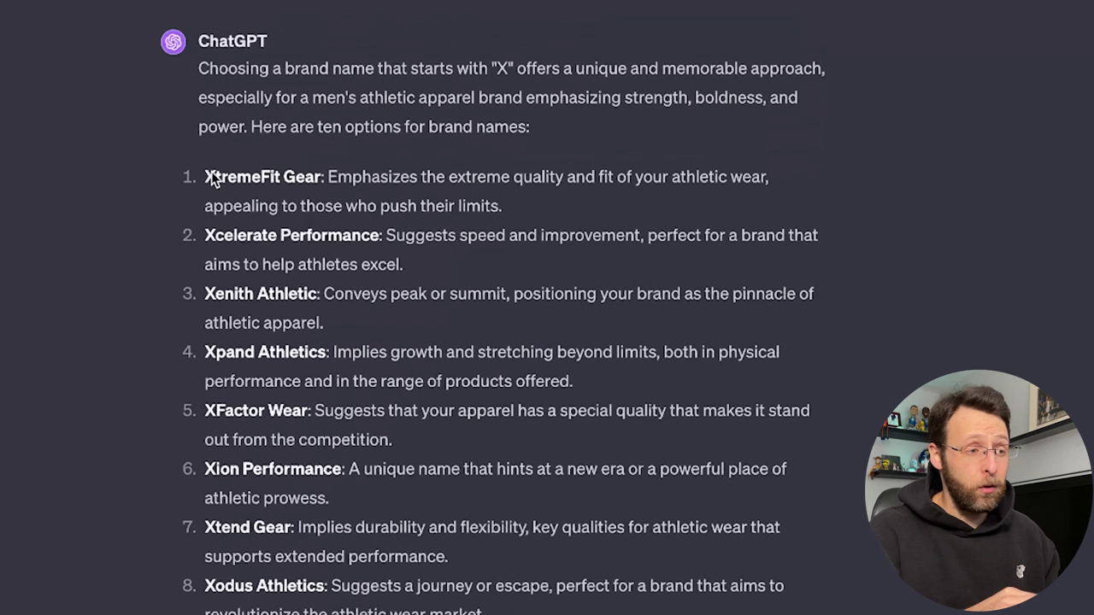
{"action": "left_click_drag", "start_coordinate": [211, 171], "coordinate": [304, 181]}
{"action": "left_click", "coordinate": [206, 242]}
{"action": "left_click_drag", "start_coordinate": [206, 242], "coordinate": [268, 242]}
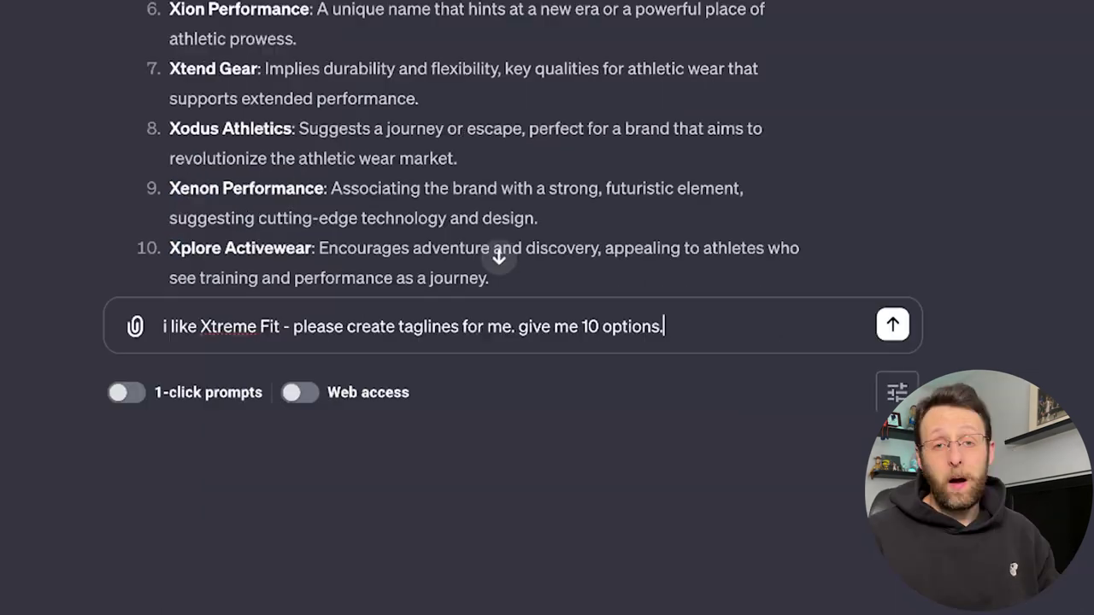
Request ten Xtreme Fit taglines and highlight favourites like 'Xtreme Gear for Xtreme Goals'.
{"action": "type", "text": ". give me 10 options."}
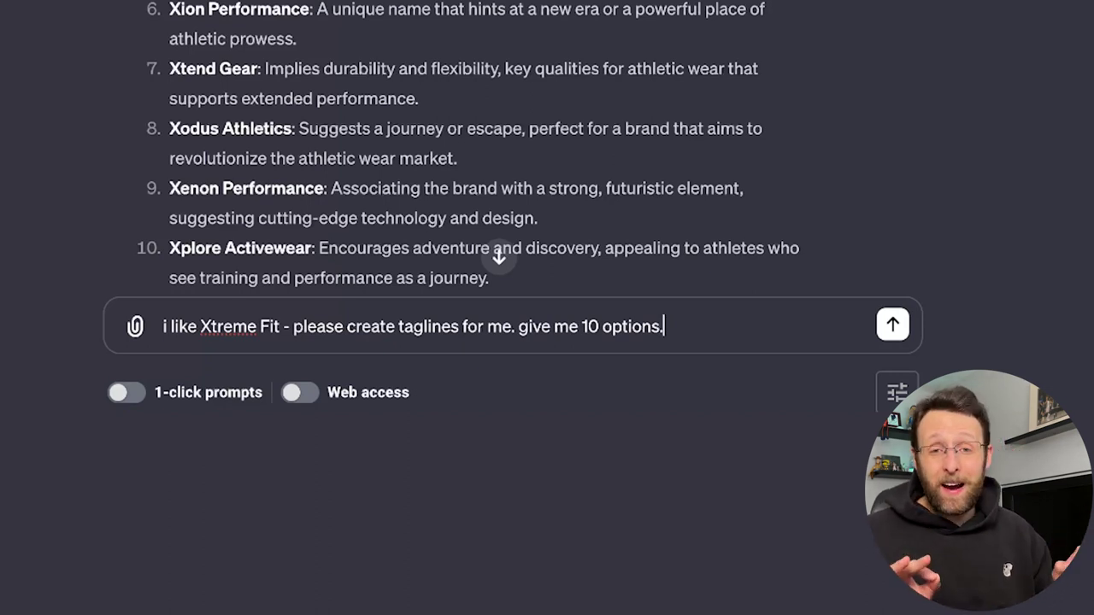
{"action": "key", "text": "Return"}
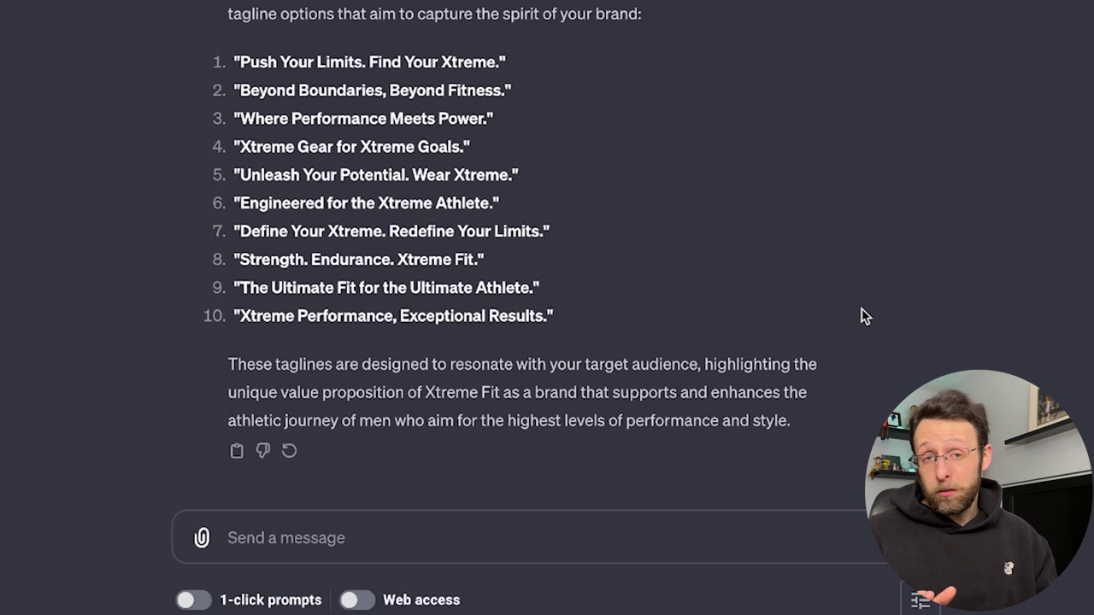
{"action": "left_click_drag", "start_coordinate": [222, 64], "coordinate": [414, 62]}
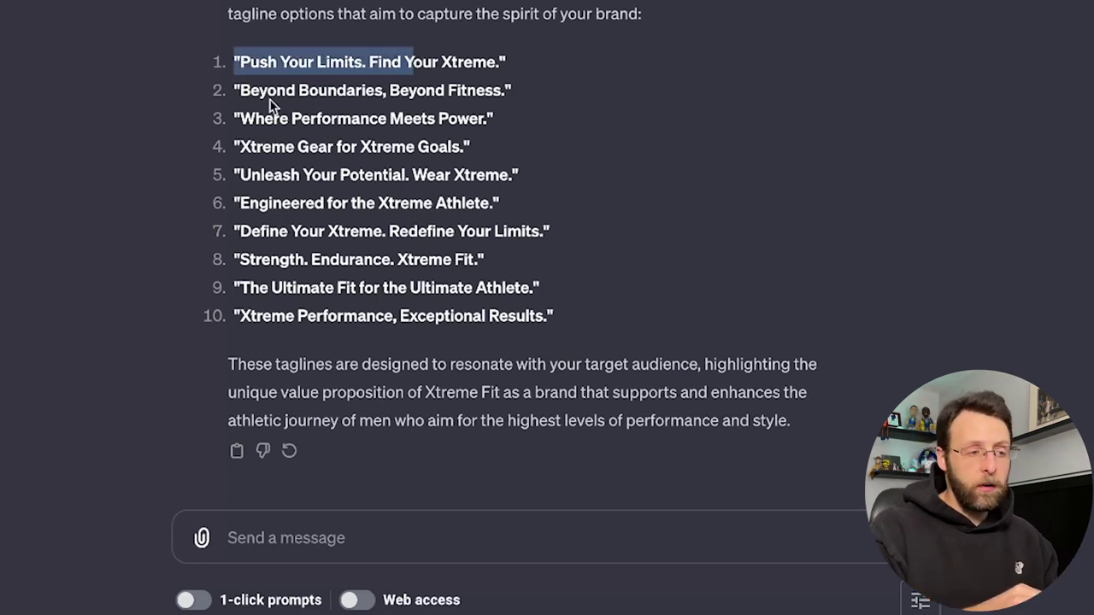
{"action": "left_click_drag", "start_coordinate": [245, 101], "coordinate": [496, 101]}
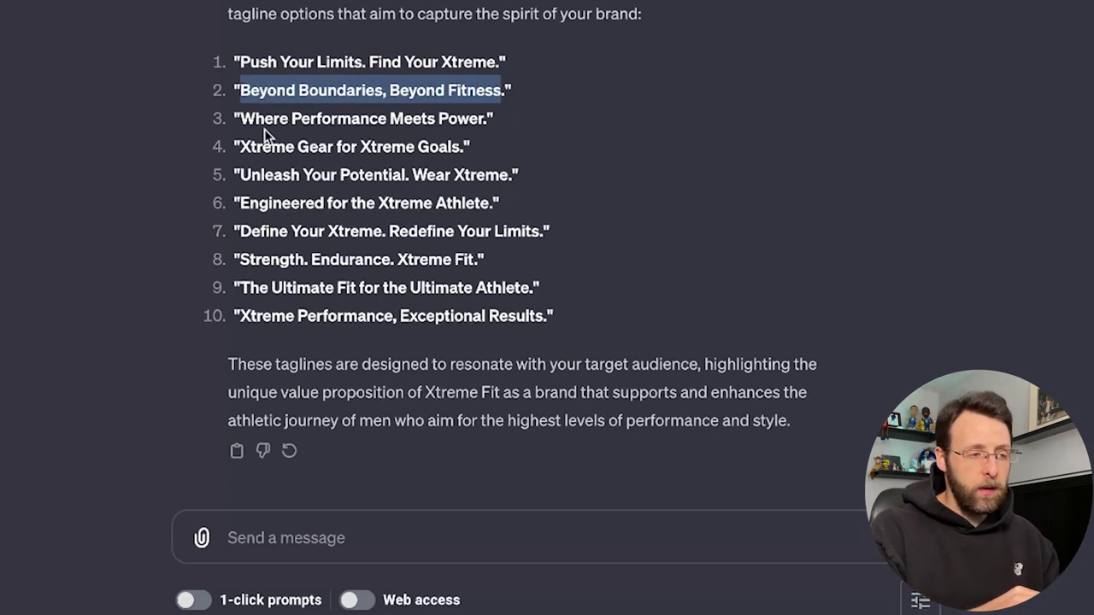
{"action": "left_click_drag", "start_coordinate": [264, 129], "coordinate": [472, 130]}
{"action": "left_click_drag", "start_coordinate": [275, 150], "coordinate": [399, 152]}
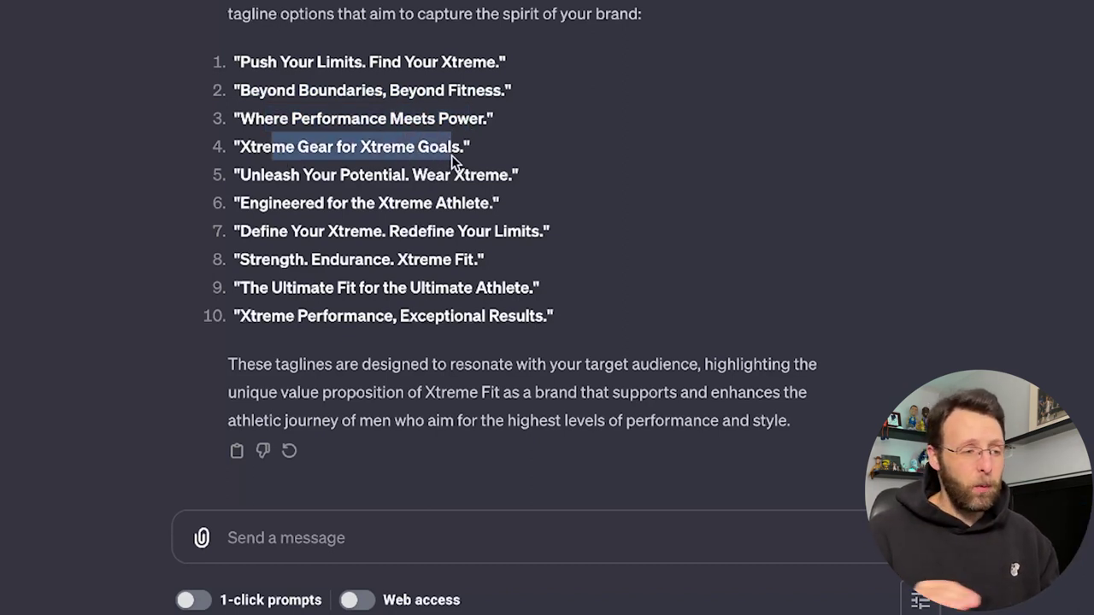
{"action": "left_click_drag", "start_coordinate": [242, 203], "coordinate": [374, 211]}
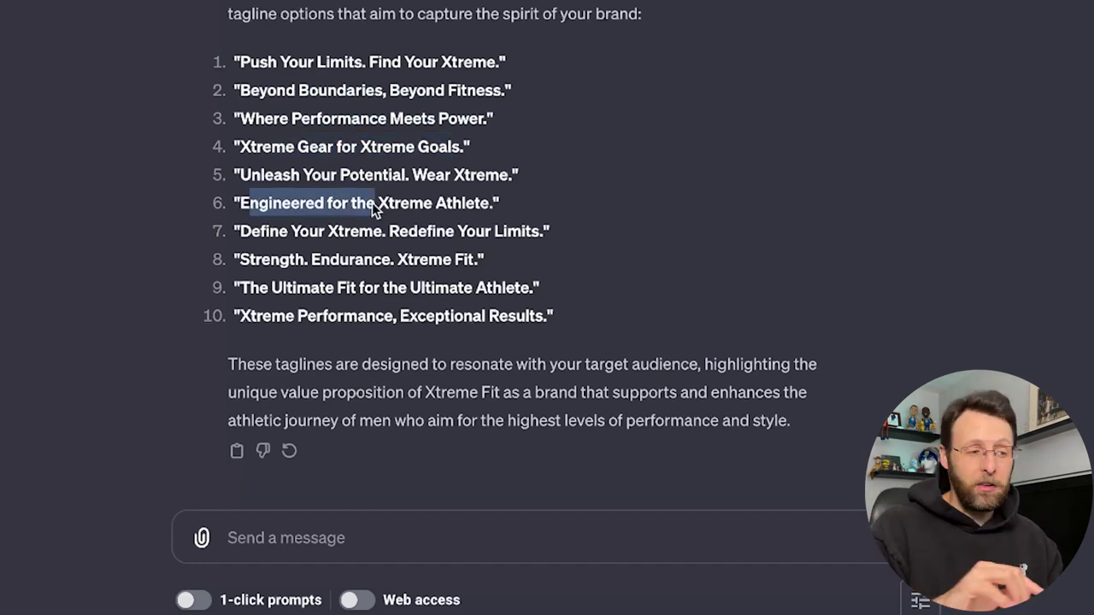
{"action": "left_click_drag", "start_coordinate": [240, 147], "coordinate": [466, 150]}
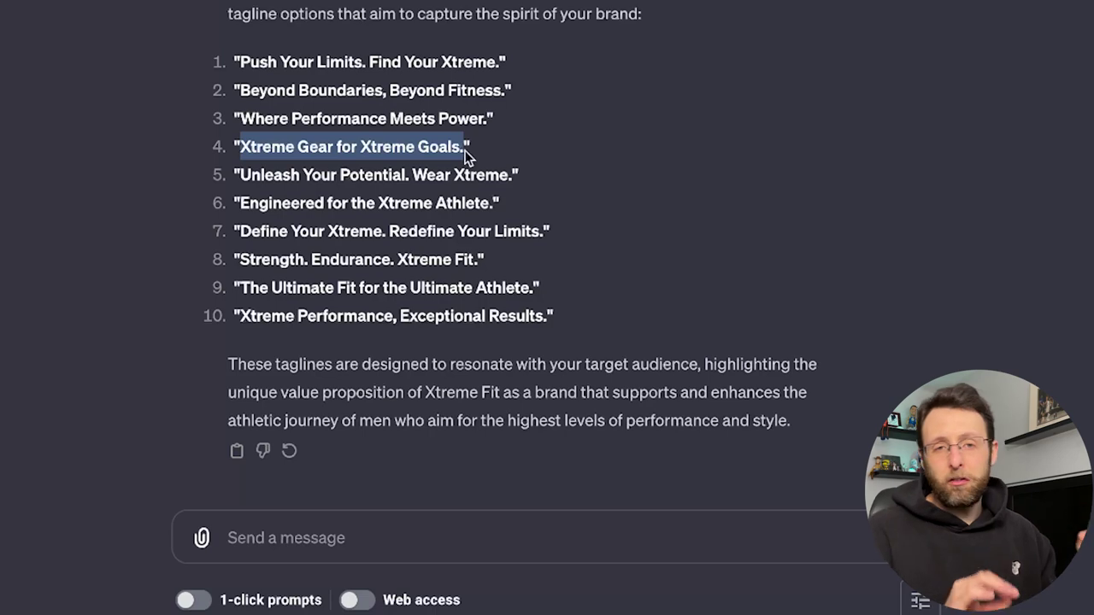
{"action": "left_click", "coordinate": [308, 544]}
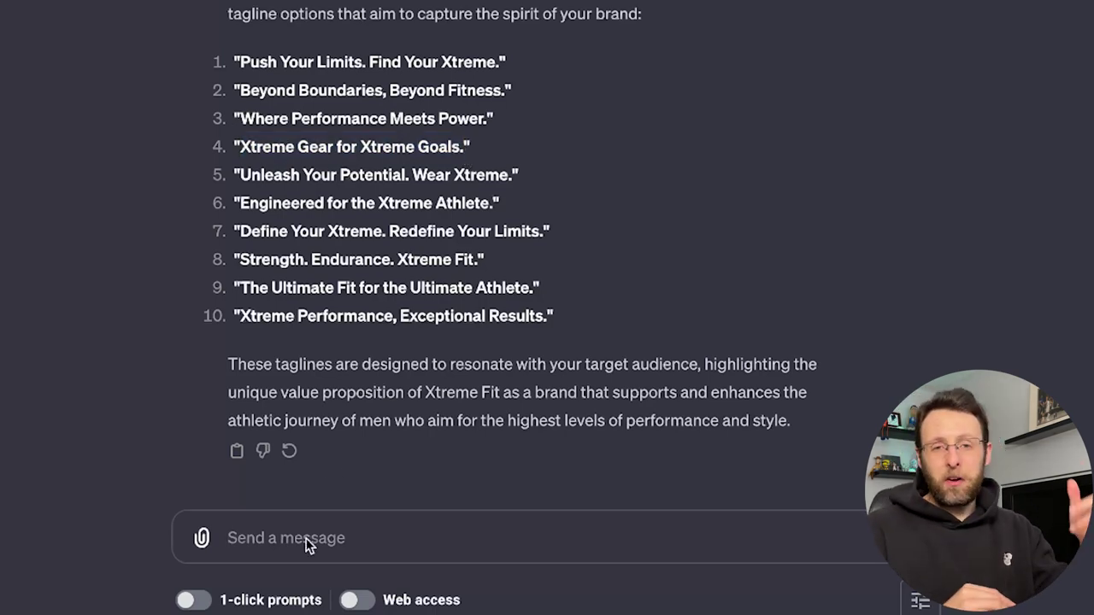
Highlight the 'Elevate Your Game with Xtreme Fit' heading and key Shopping section phrases.
{"action": "type", "text": "i like X"}
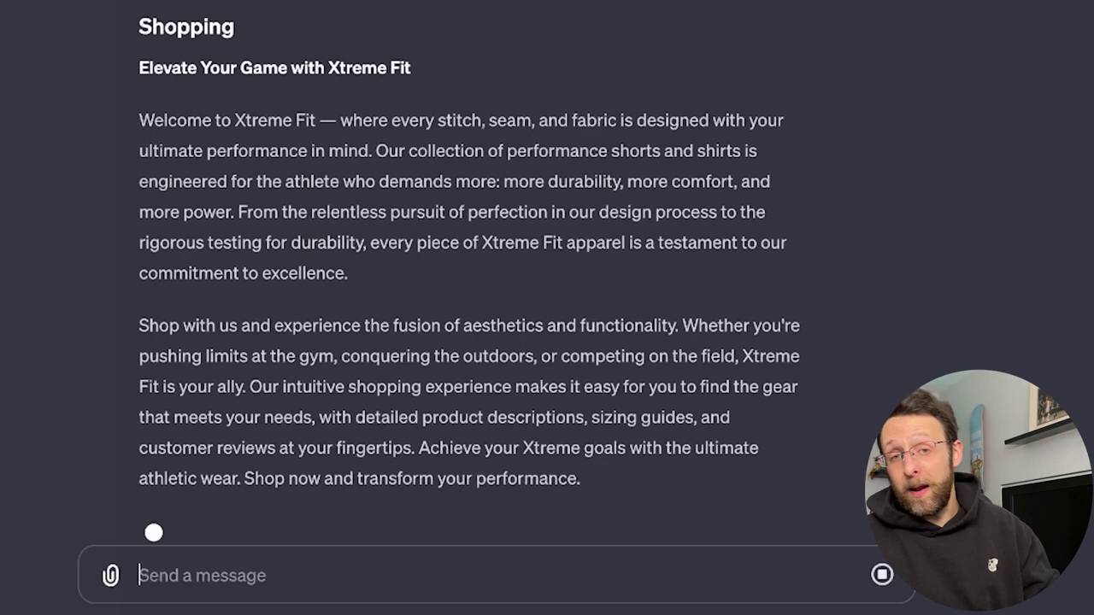
{"action": "scroll", "coordinate": [265, 250], "scroll_direction": "up", "scroll_amount": 3}
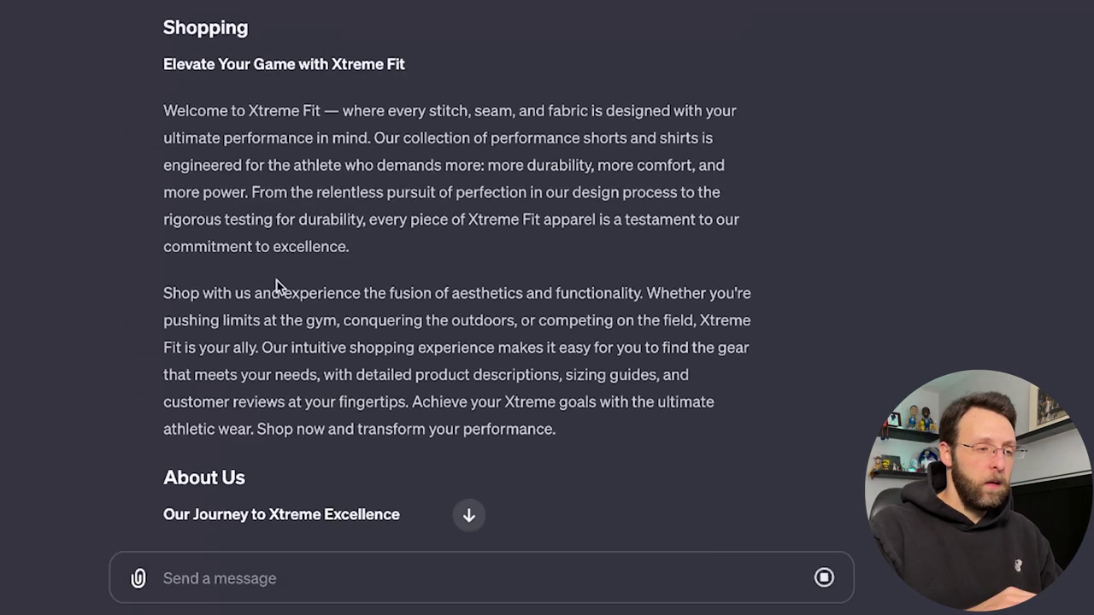
{"action": "left_click_drag", "start_coordinate": [176, 65], "coordinate": [436, 68]}
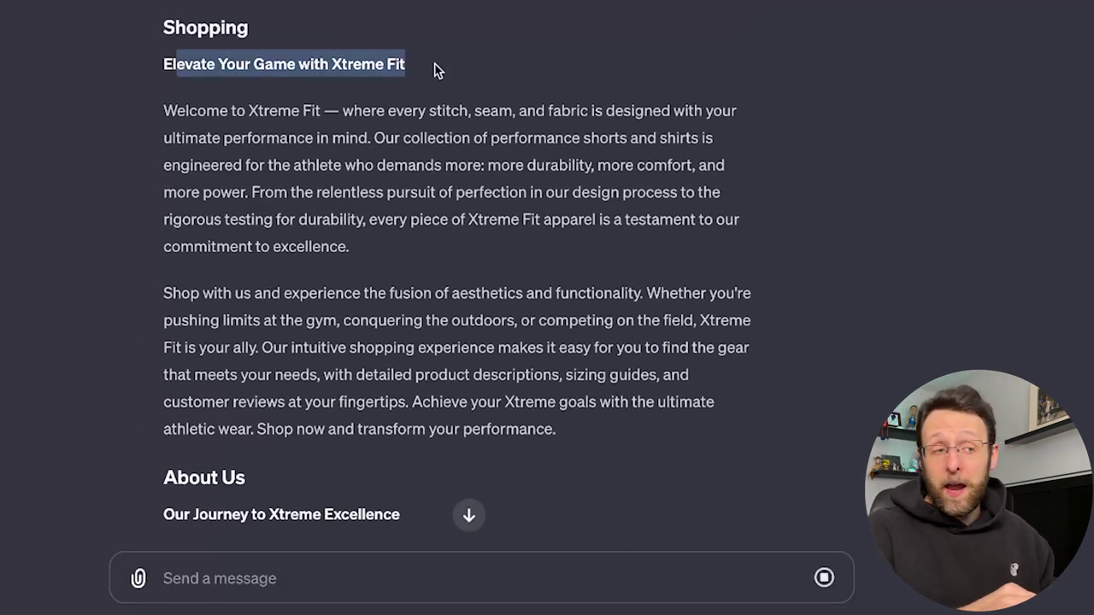
{"action": "left_click_drag", "start_coordinate": [227, 112], "coordinate": [657, 113]}
{"action": "left_click_drag", "start_coordinate": [185, 138], "coordinate": [681, 145]}
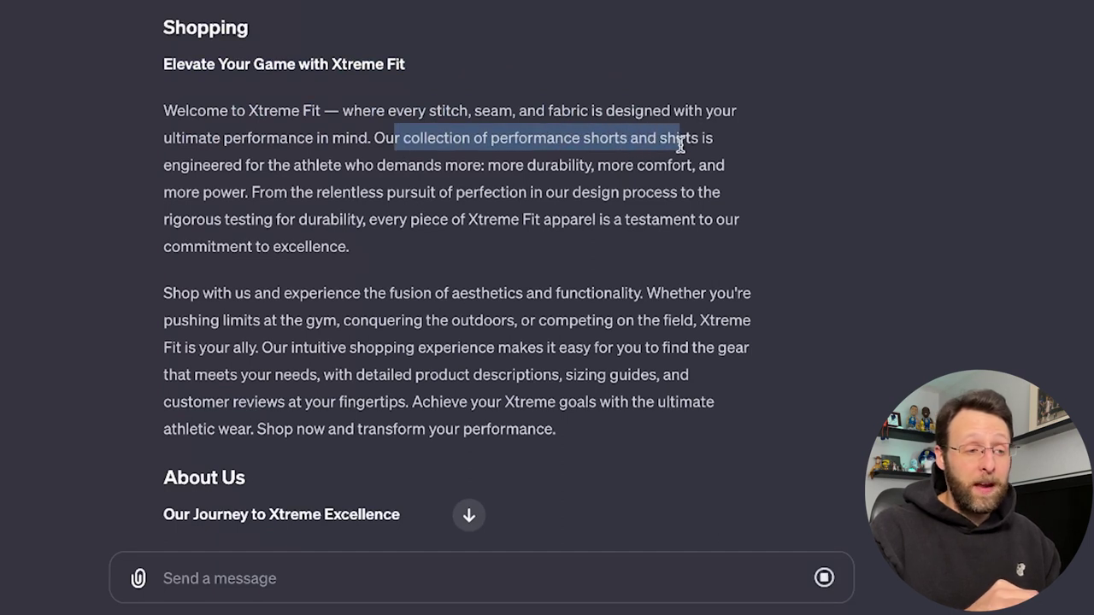
{"action": "left_click_drag", "start_coordinate": [316, 171], "coordinate": [419, 181]}
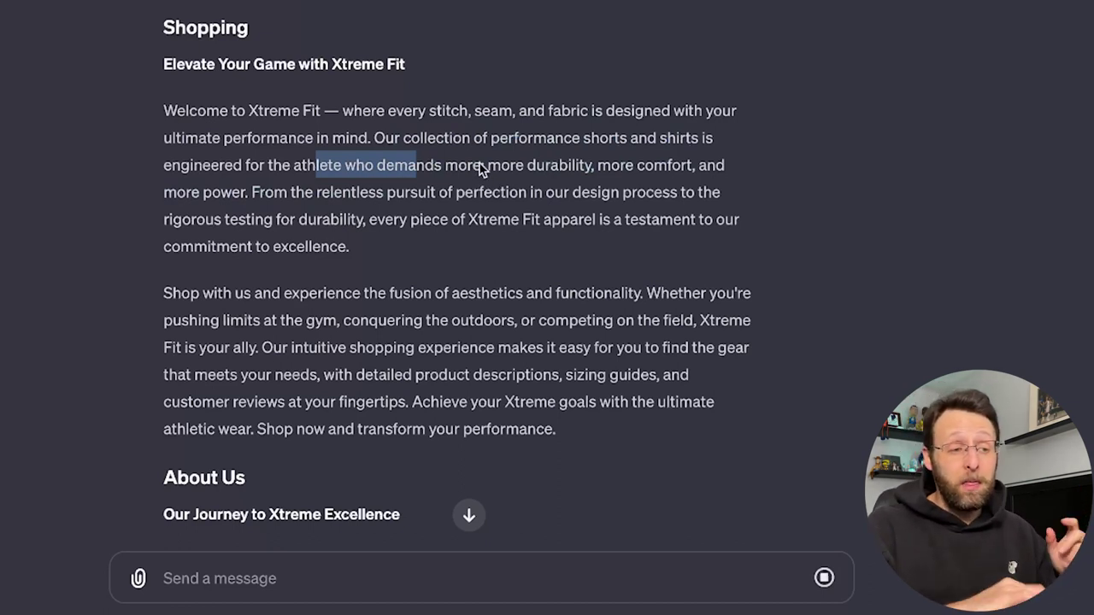
{"action": "left_click_drag", "start_coordinate": [500, 169], "coordinate": [562, 169]}
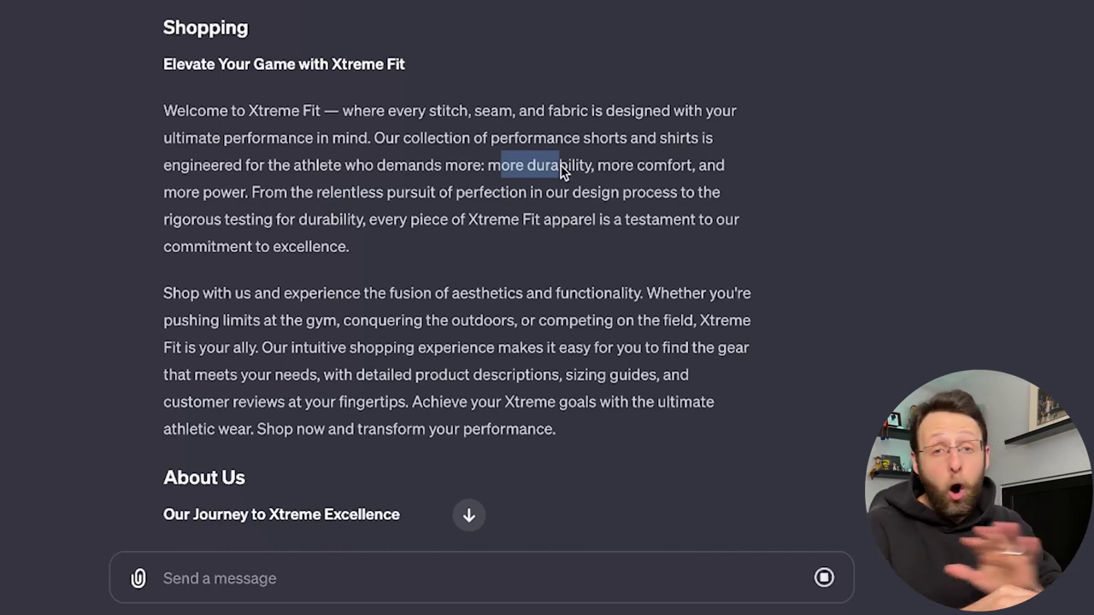
Read About Us, highlighting 'simple yet powerful vision' and 'driven by excellence', then scroll to Why We're Different.
{"action": "scroll", "coordinate": [571, 229], "scroll_direction": "down", "scroll_amount": 5}
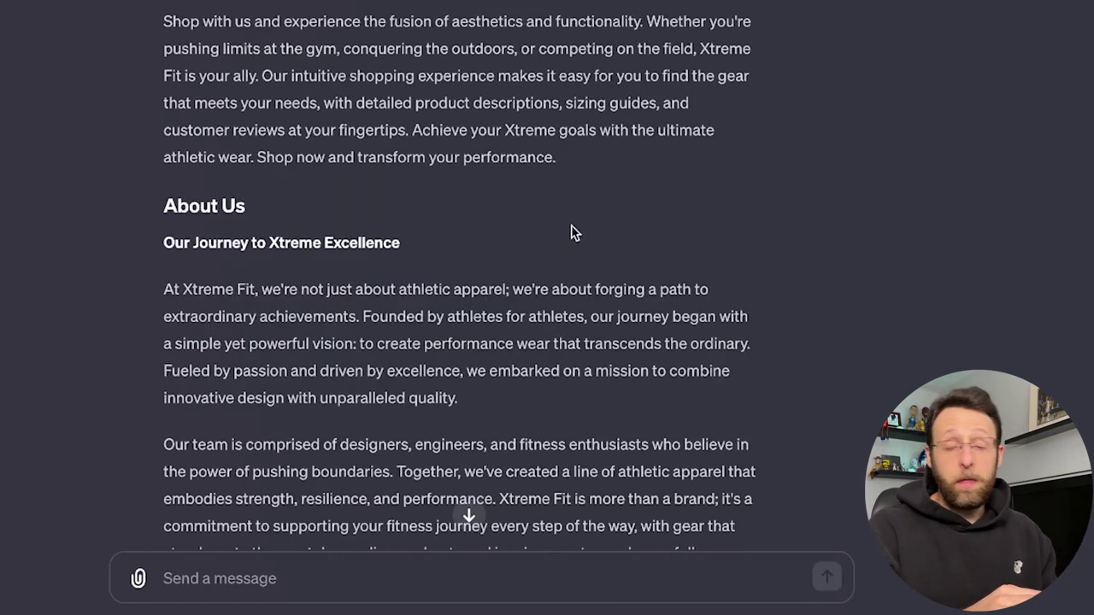
{"action": "scroll", "coordinate": [571, 231], "scroll_direction": "down", "scroll_amount": 1}
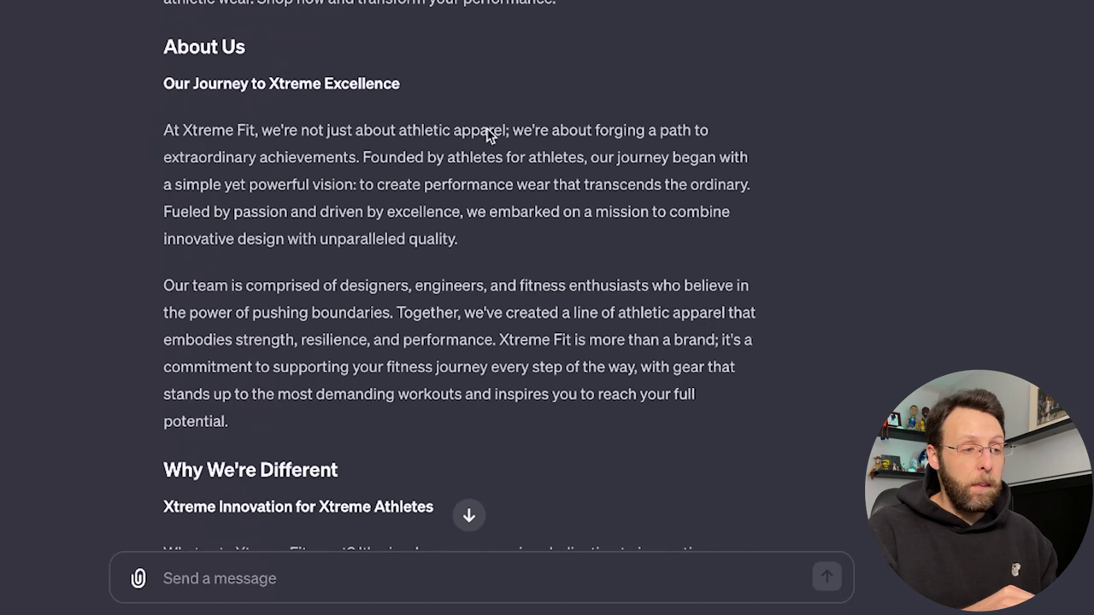
{"action": "left_click_drag", "start_coordinate": [279, 158], "coordinate": [502, 163]}
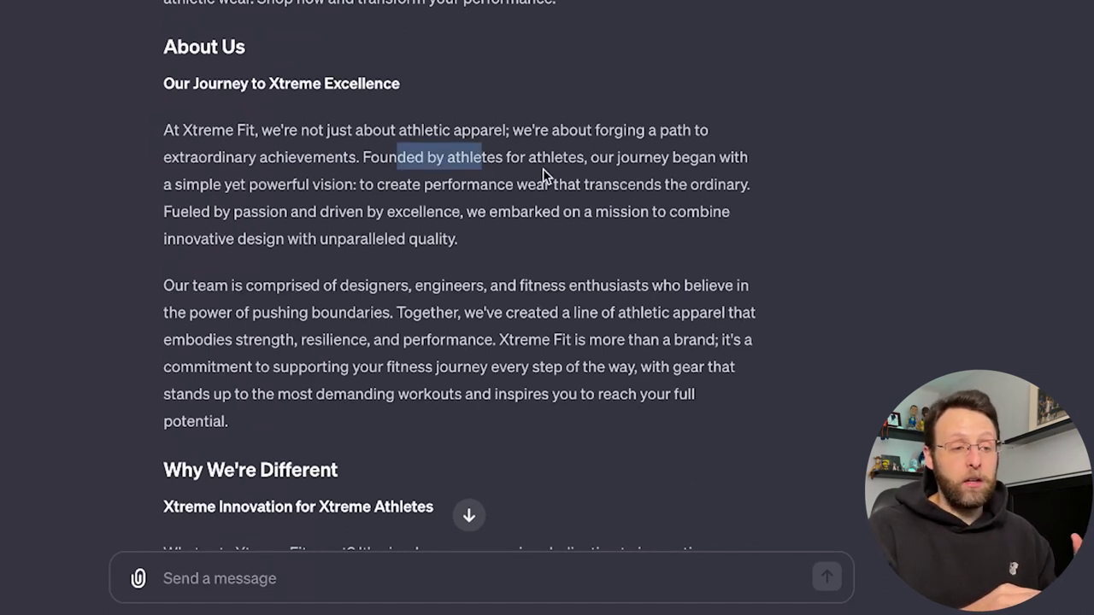
{"action": "left_click_drag", "start_coordinate": [201, 199], "coordinate": [320, 190]}
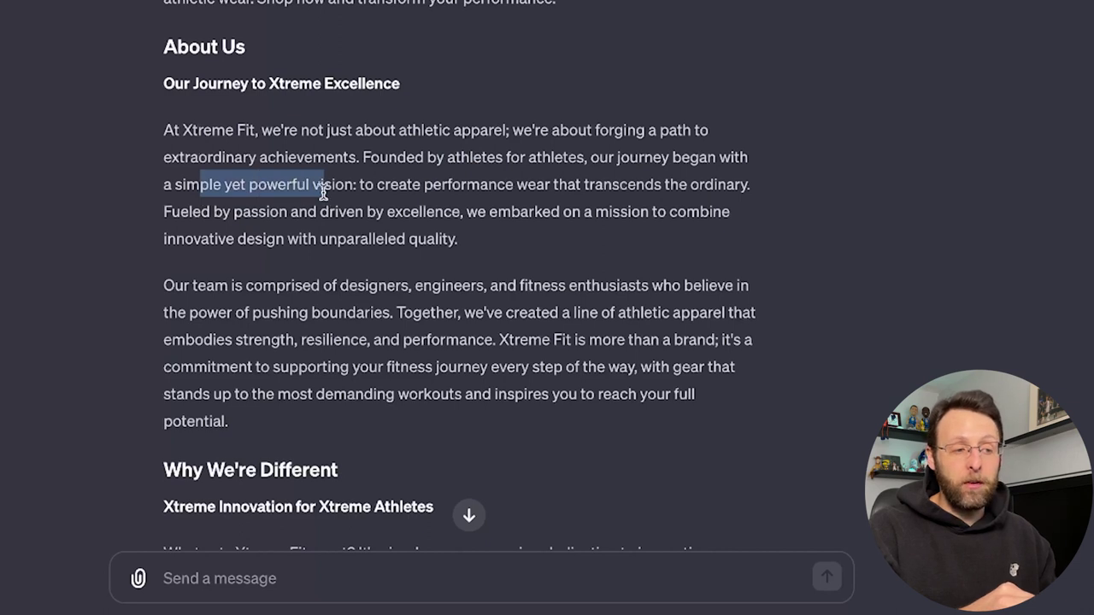
{"action": "left_click_drag", "start_coordinate": [408, 190], "coordinate": [666, 188]}
{"action": "left_click_drag", "start_coordinate": [221, 213], "coordinate": [484, 213]}
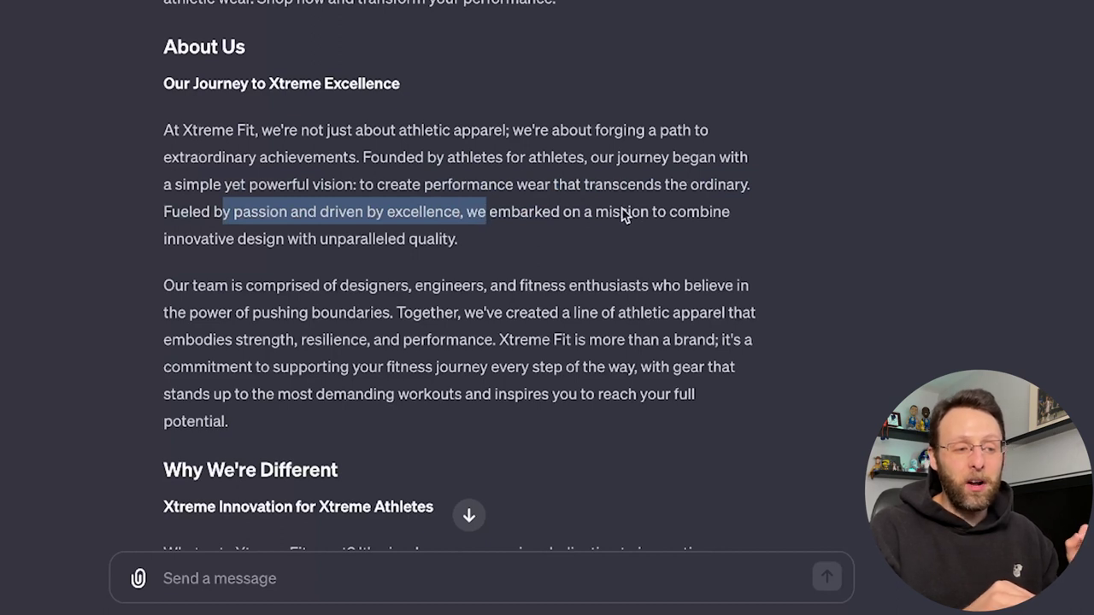
{"action": "left_click_drag", "start_coordinate": [254, 238], "coordinate": [288, 240]}
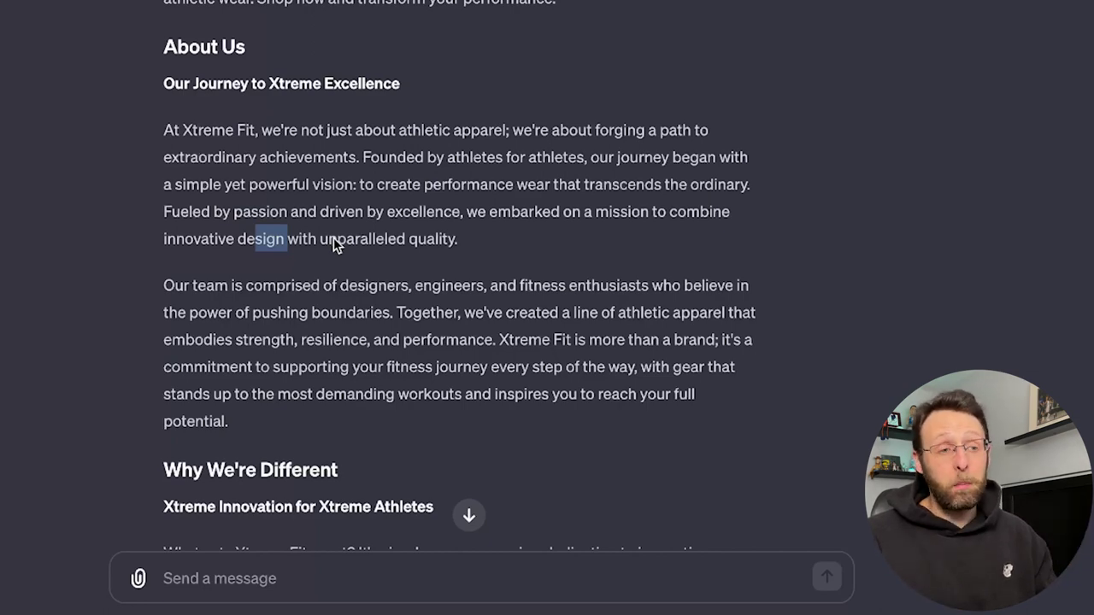
{"action": "scroll", "coordinate": [333, 238], "scroll_direction": "down", "scroll_amount": 6}
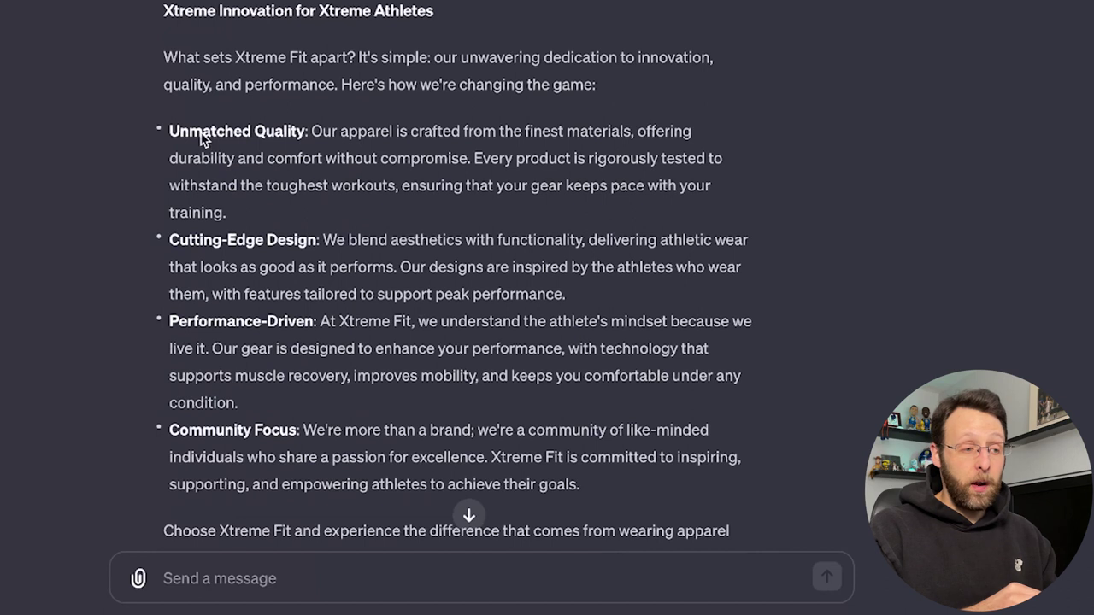
{"action": "scroll", "coordinate": [244, 248], "scroll_direction": "down", "scroll_amount": 1}
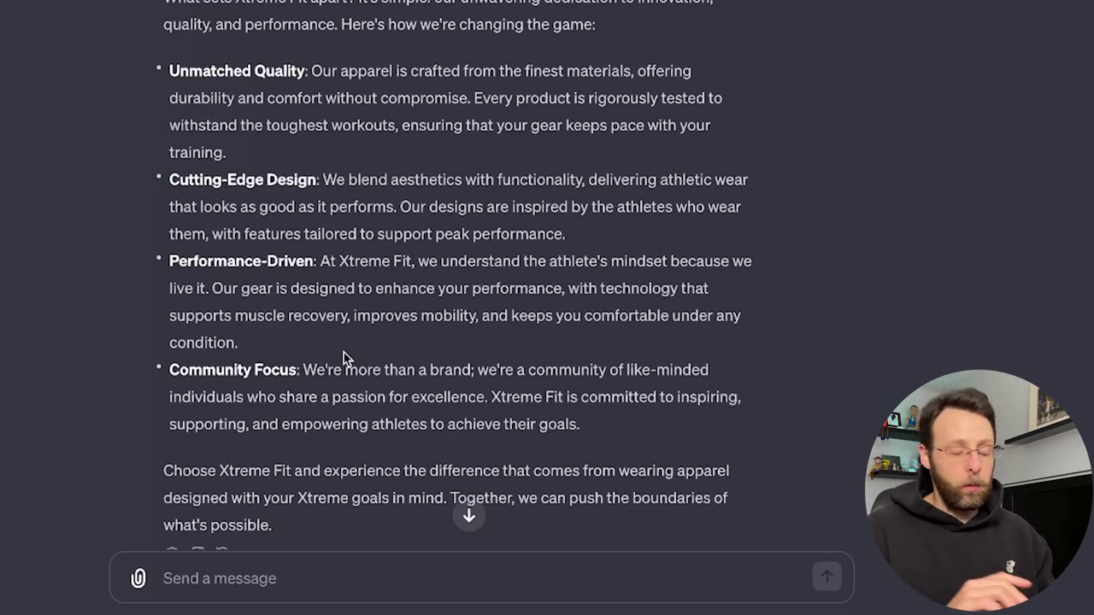
{"action": "scroll", "coordinate": [343, 357], "scroll_direction": "down", "scroll_amount": 1}
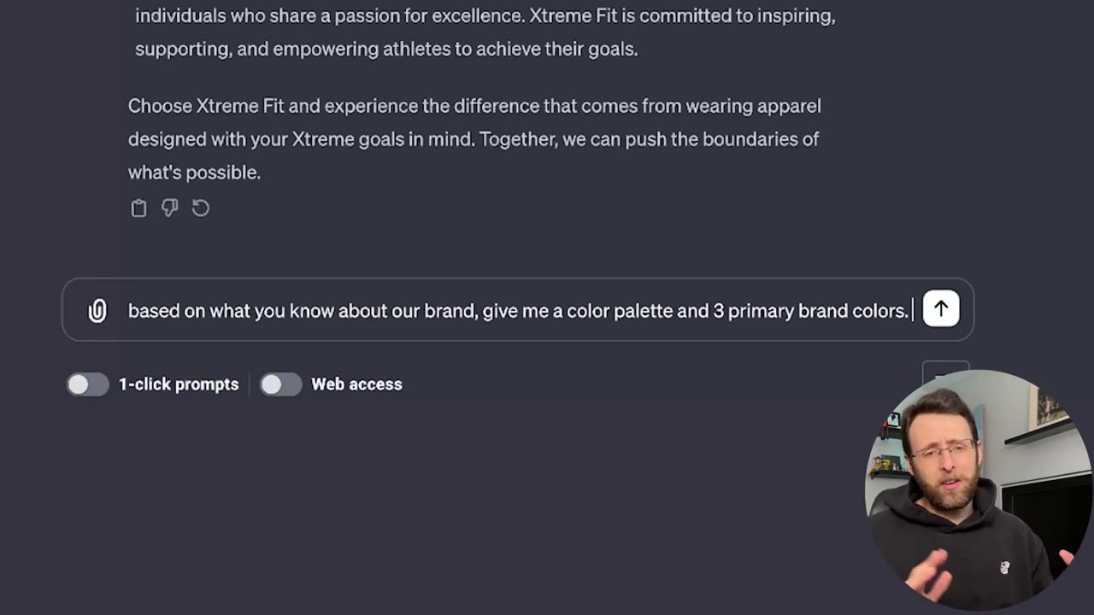
Send the request for an Xtreme Fit colour palette with 3 primary brand colors.
{"action": "key", "text": "Return"}
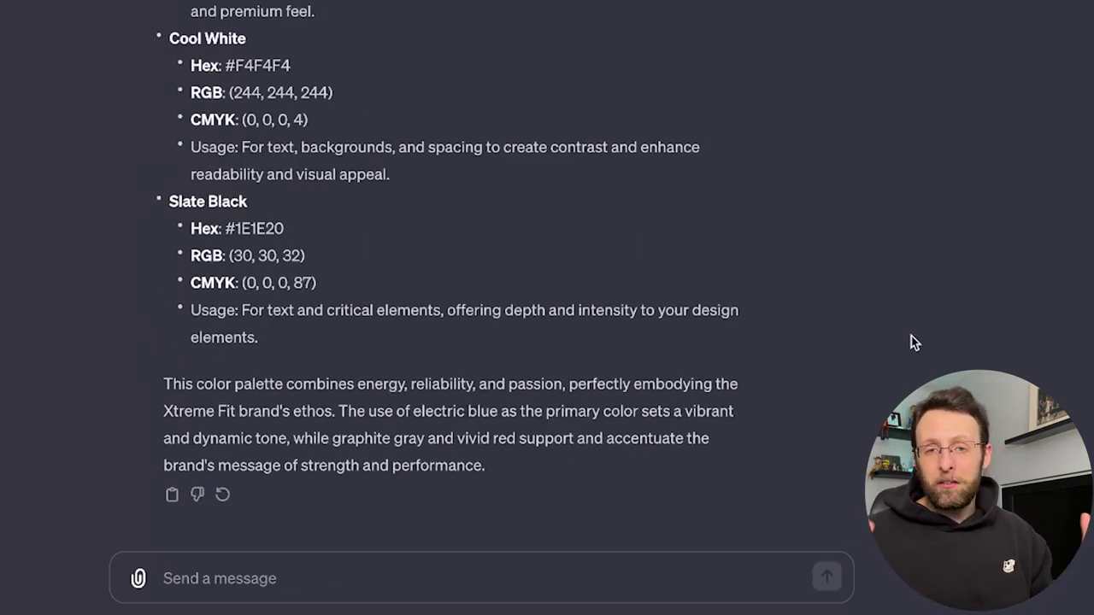
In Discord, /imagine the flatlay in Electric Blue, Graphite Gray and Vivid Red tones with an X logo.
{"action": "key", "text": "ctrl+Up"}
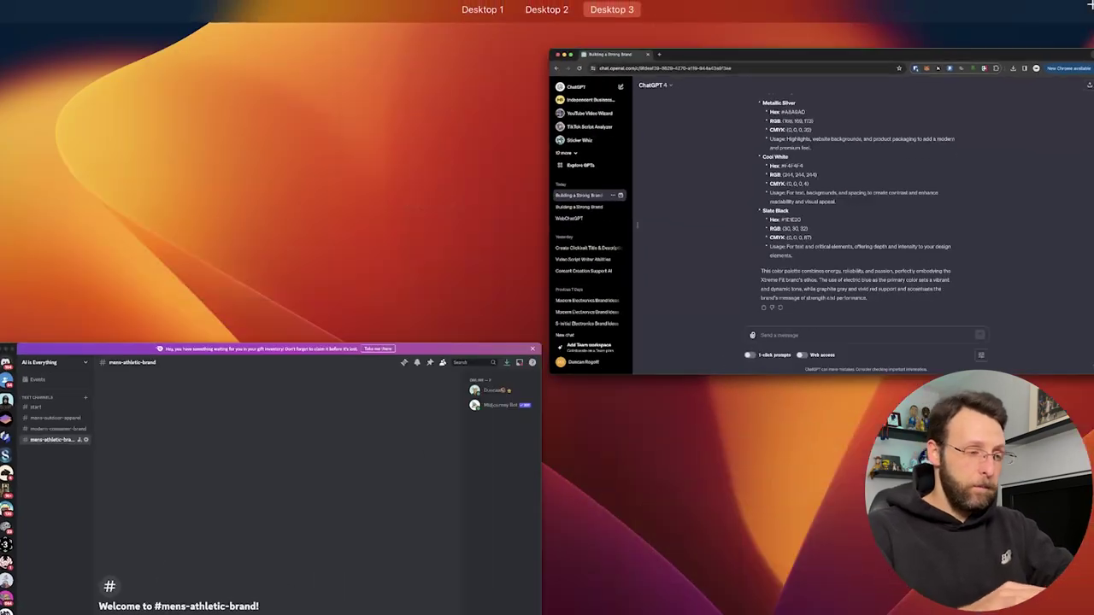
{"action": "left_click", "coordinate": [427, 532]}
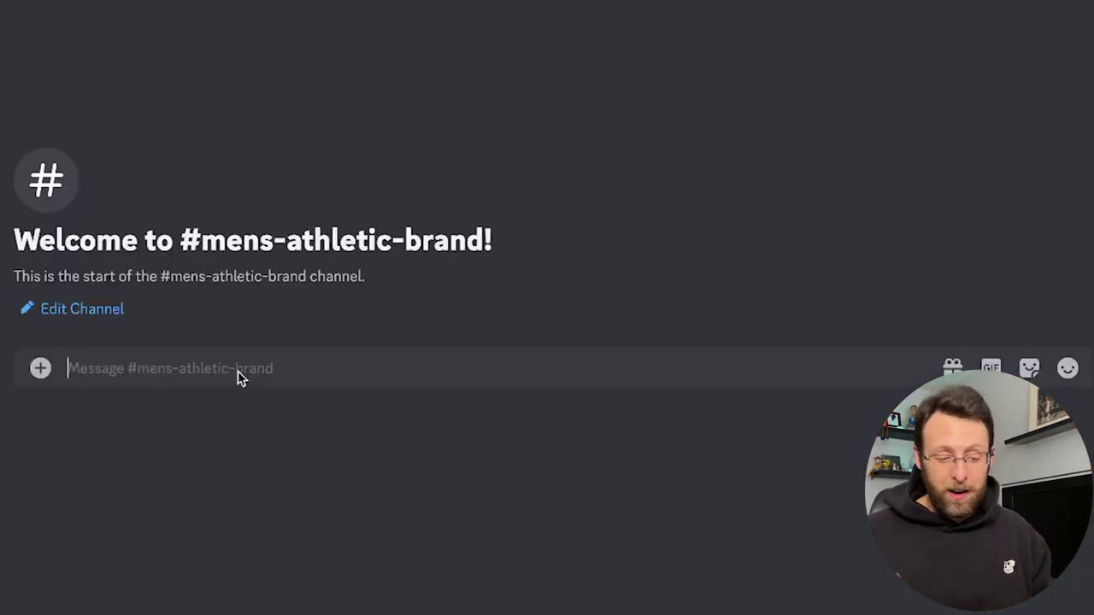
{"action": "type", "text": "/i"}
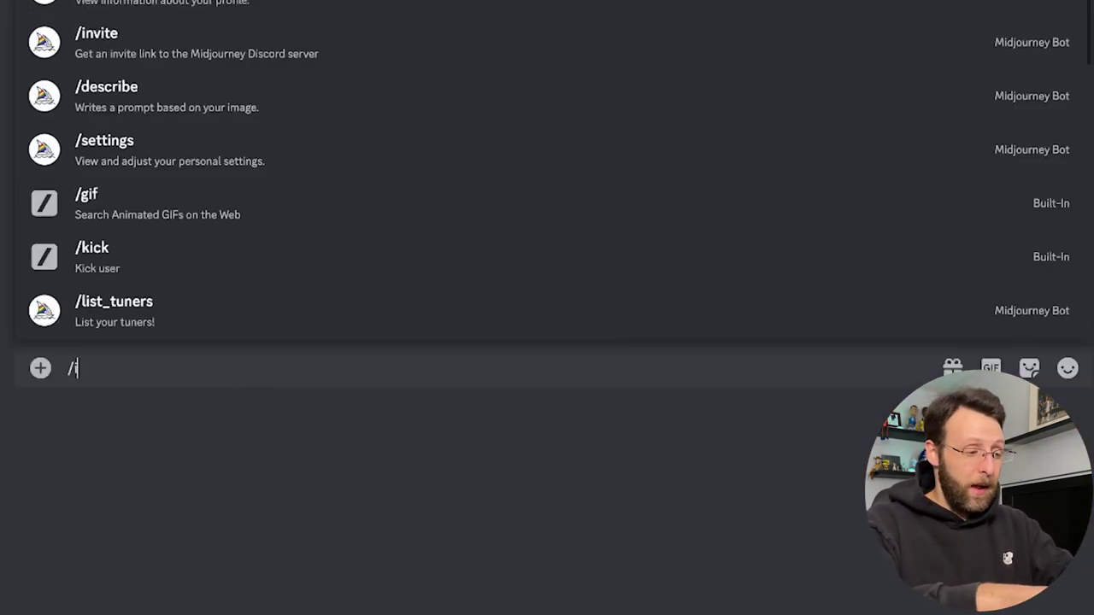
{"action": "key", "text": "Tab"}
{"action": "type", "text": "a mens athletic brand flatlay with Electric Blue, Graphite Gray , and Vivid Red"}
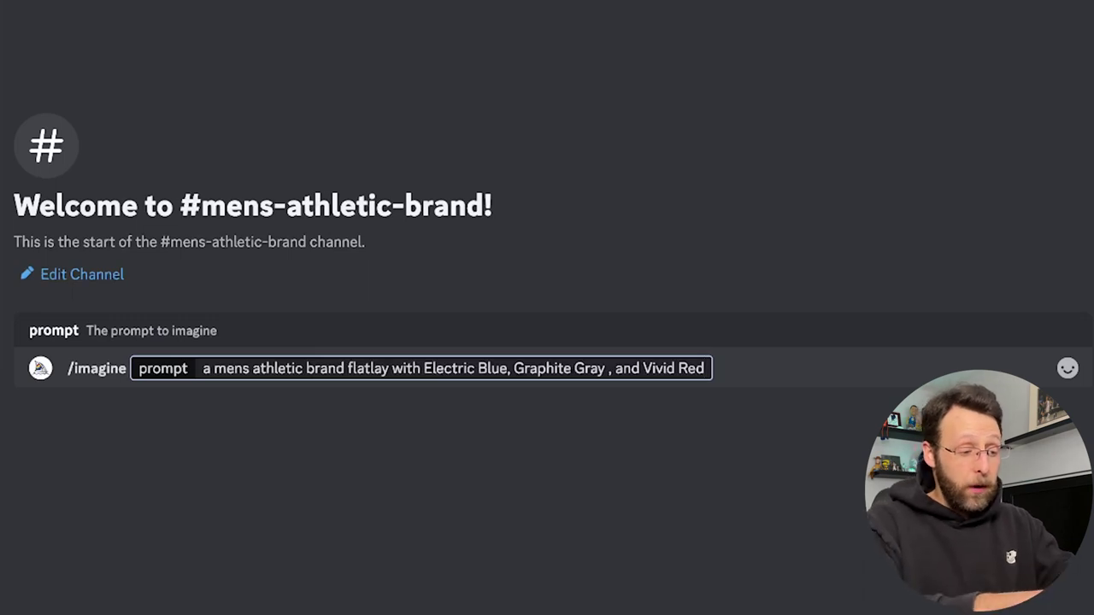
{"action": "type", "text": "to"}
{"action": "key", "text": "BackSpace"}
{"action": "key", "text": "BackSpace"}
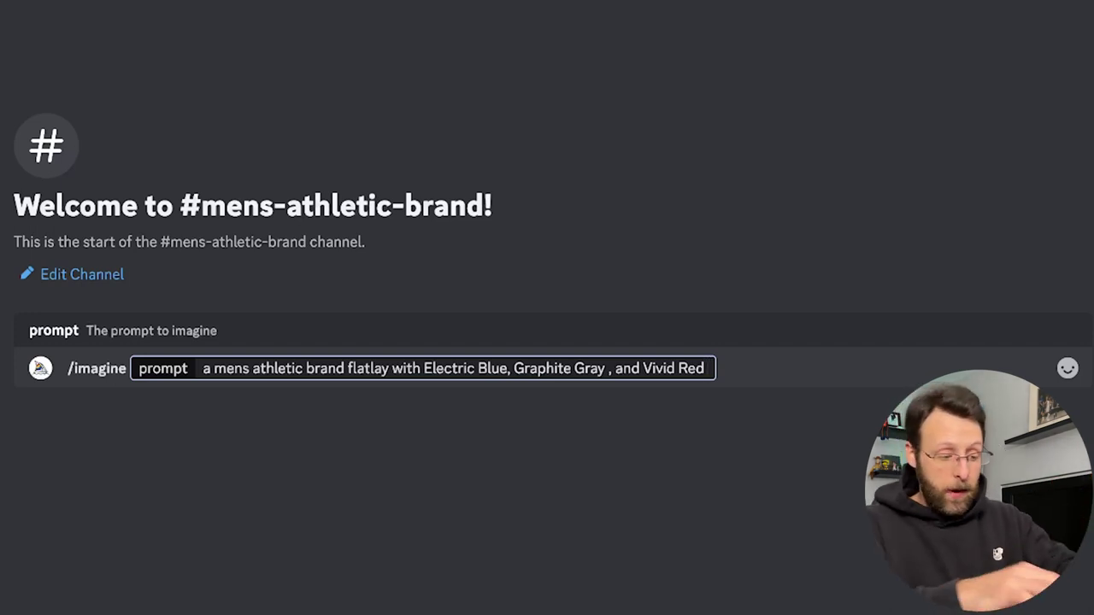
{"action": "type", "text": "tones, with a"}
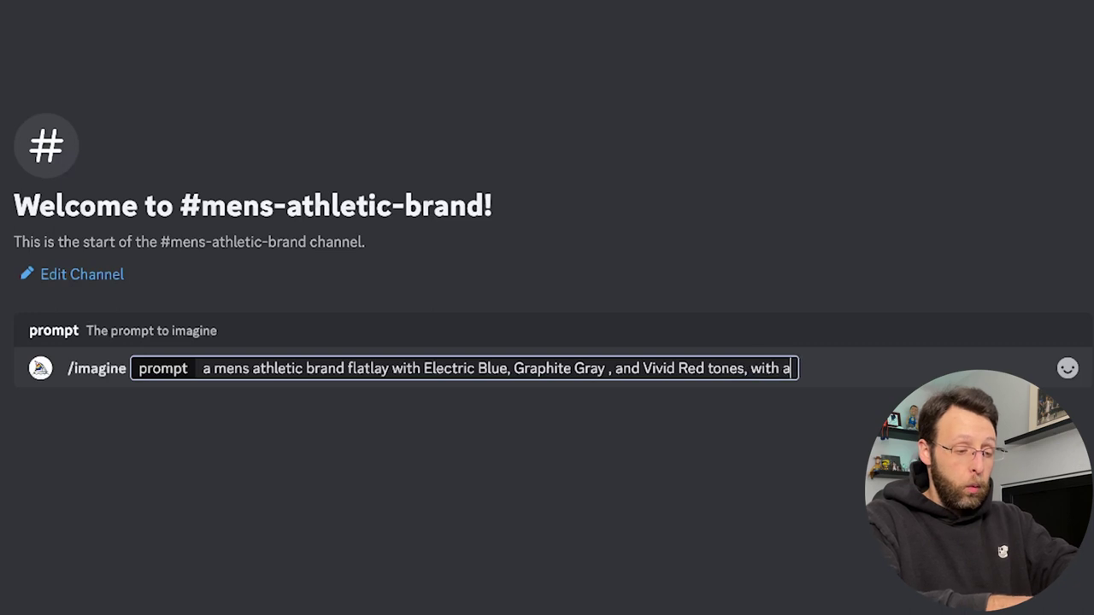
{"action": "type", "text": "n X as the logo"}
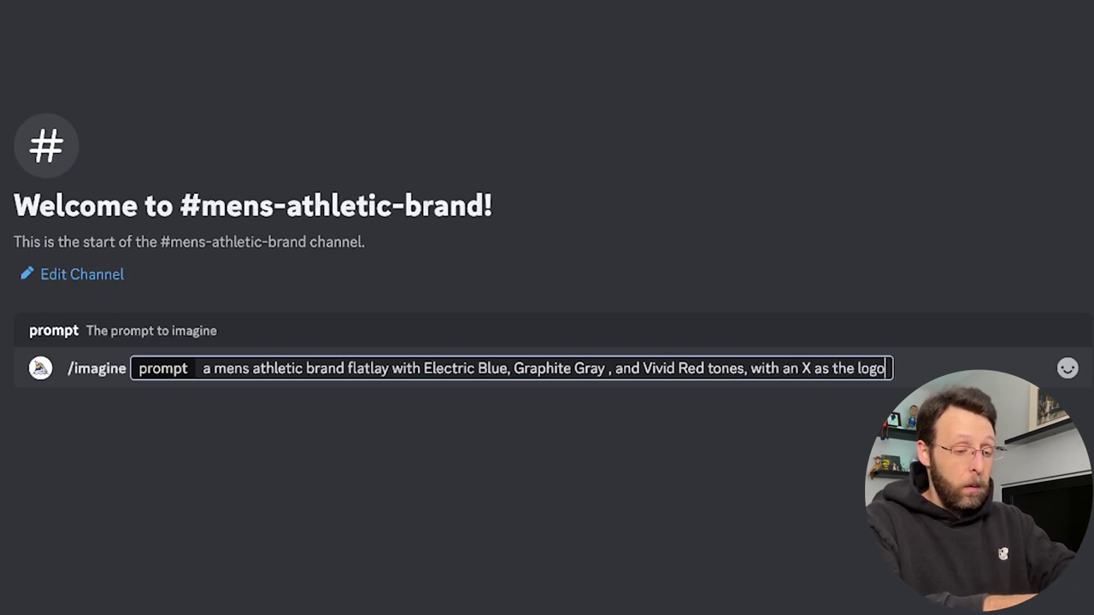
{"action": "key", "text": "Return"}
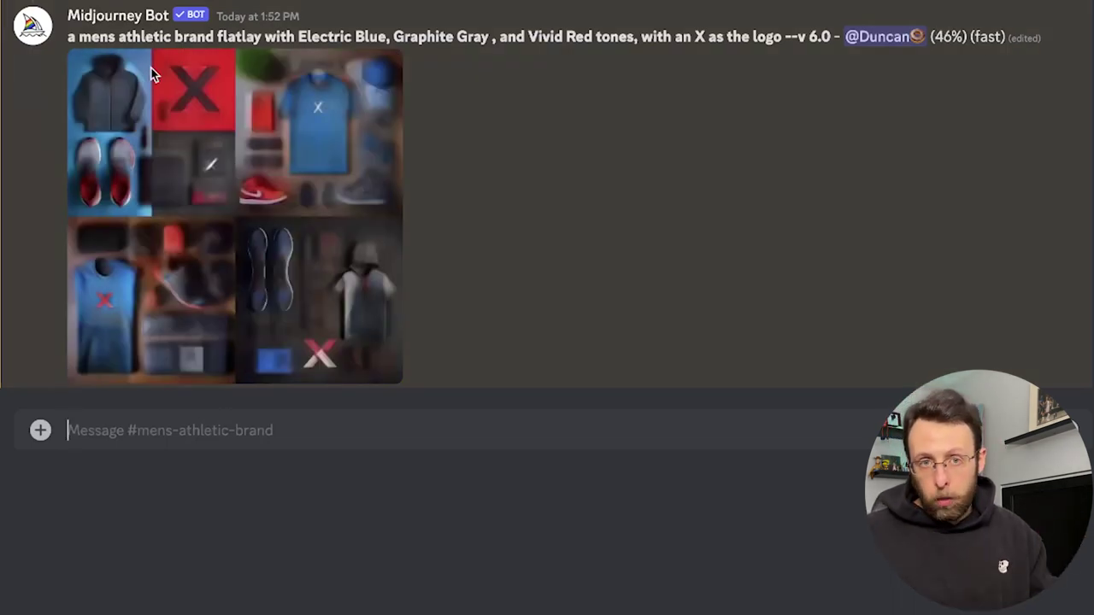
Rerun the Electric Blue, Graphite Gray and Vivid Red flatlay prompt unchanged.
{"action": "left_click_drag", "start_coordinate": [67, 36], "coordinate": [781, 40]}
{"action": "key", "text": "ctrl+c"}
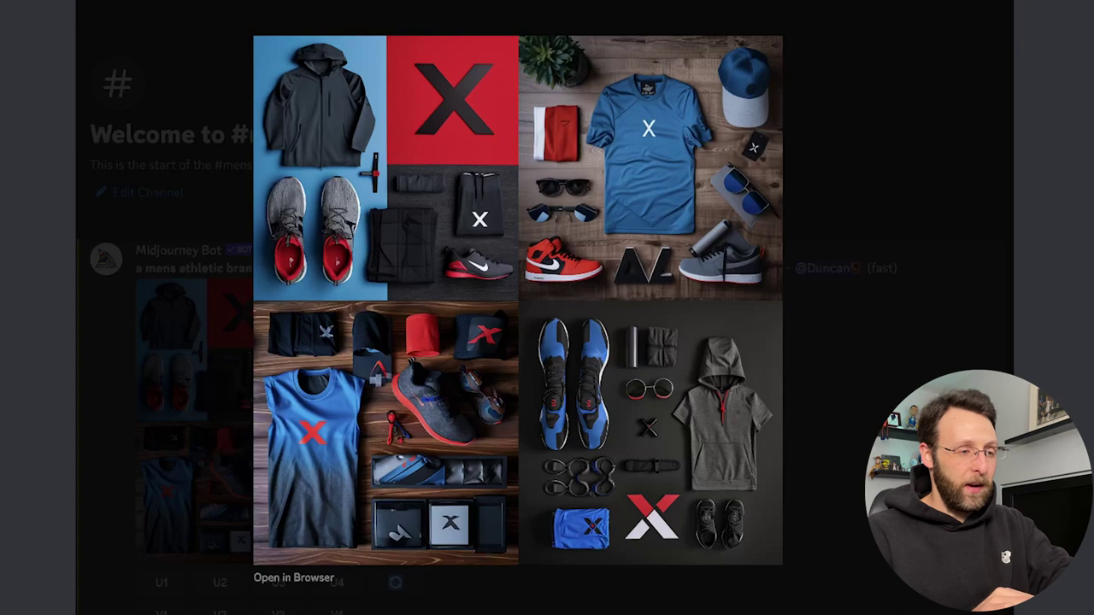
{"action": "left_click", "coordinate": [598, 594]}
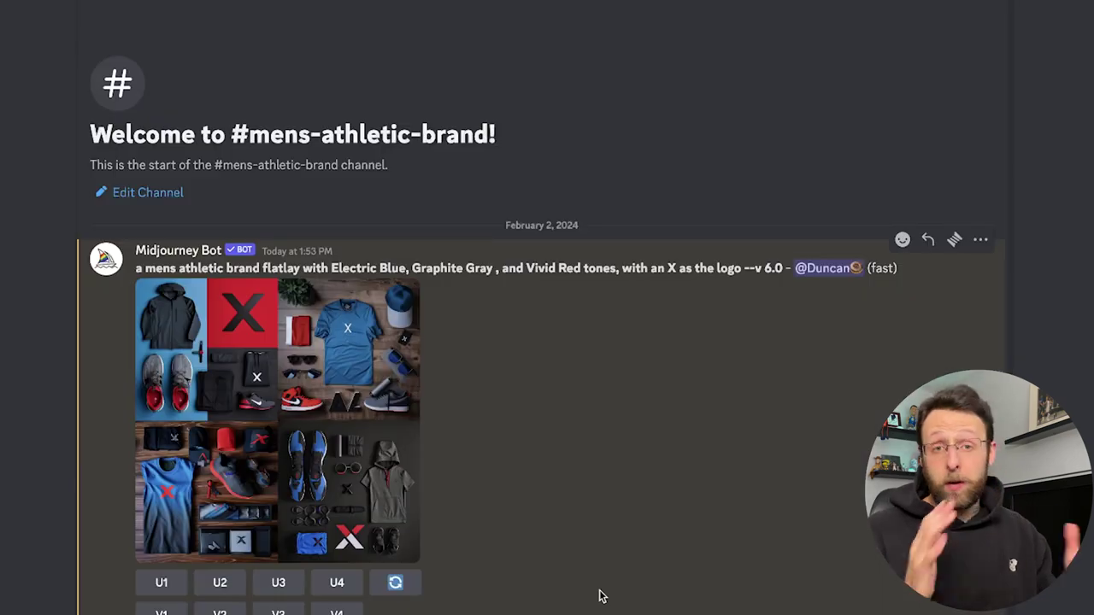
{"action": "left_click", "coordinate": [398, 583]}
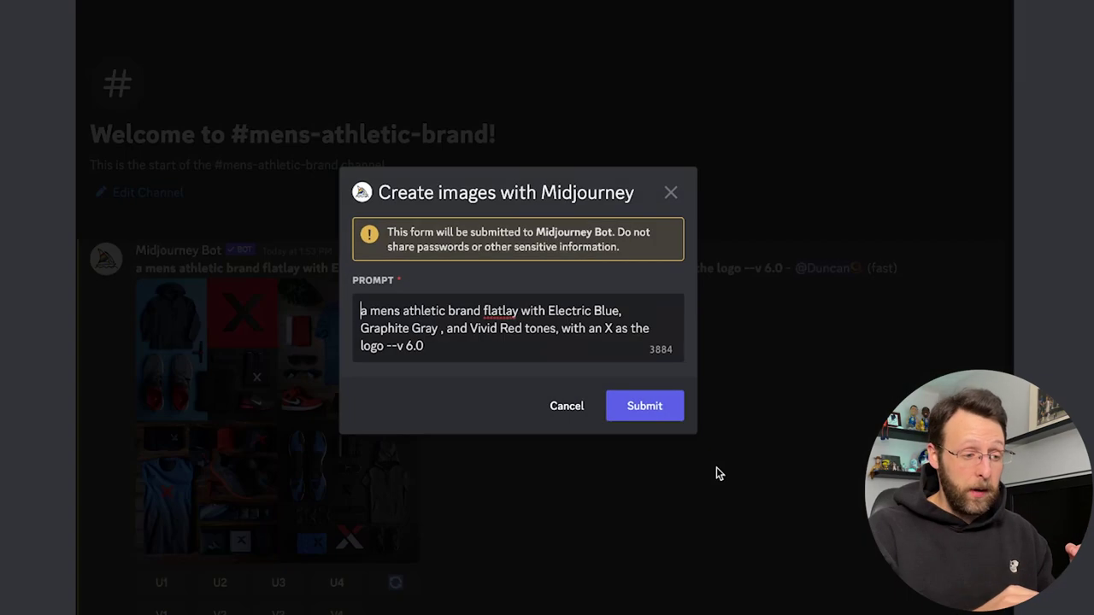
{"action": "left_click", "coordinate": [717, 471]}
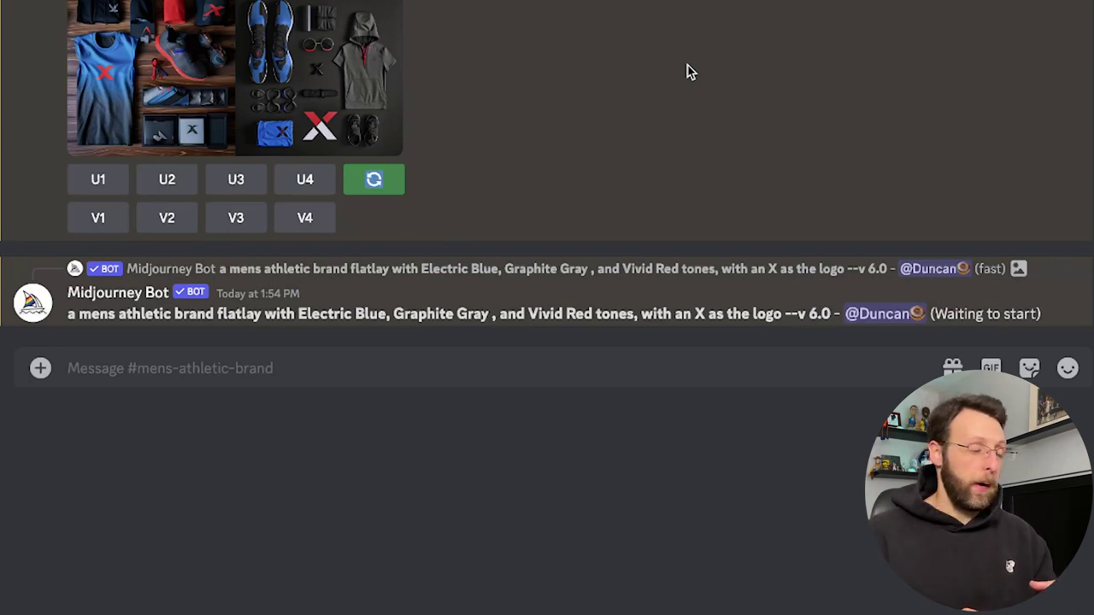
{"action": "left_click", "coordinate": [382, 378]}
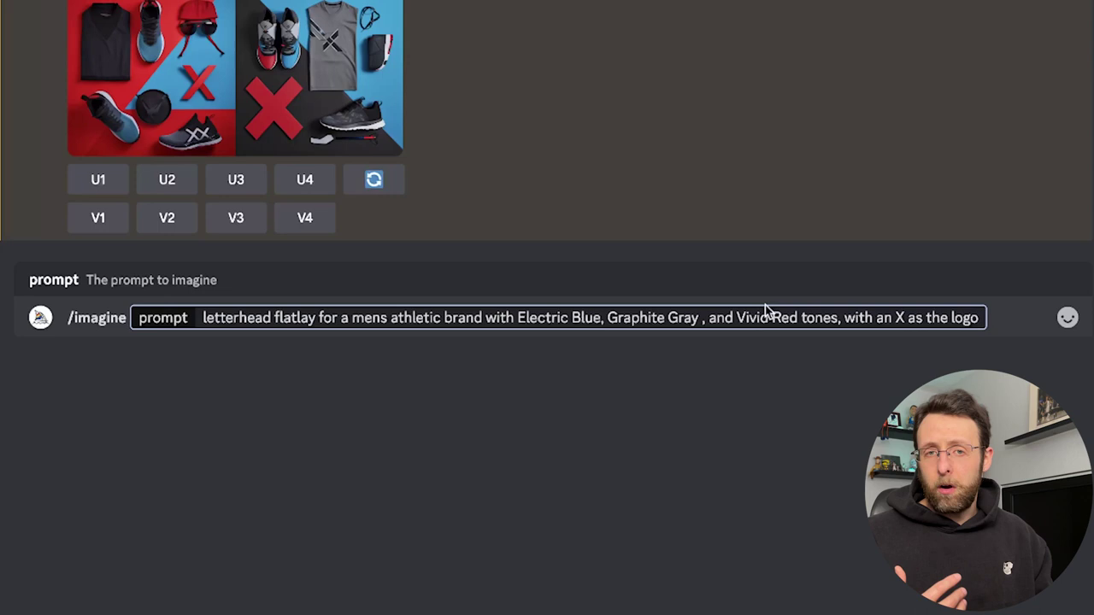
Send the X-logo letterhead flatlay prompt, then preview the rerun and letterhead grids.
{"action": "key", "text": "Return"}
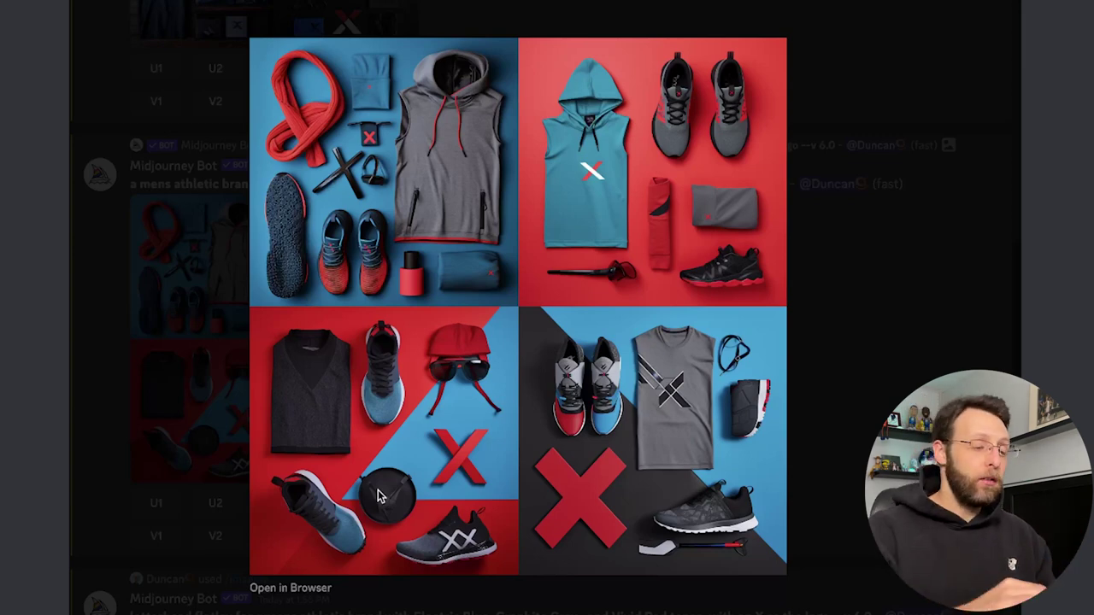
{"action": "key", "text": "Escape"}
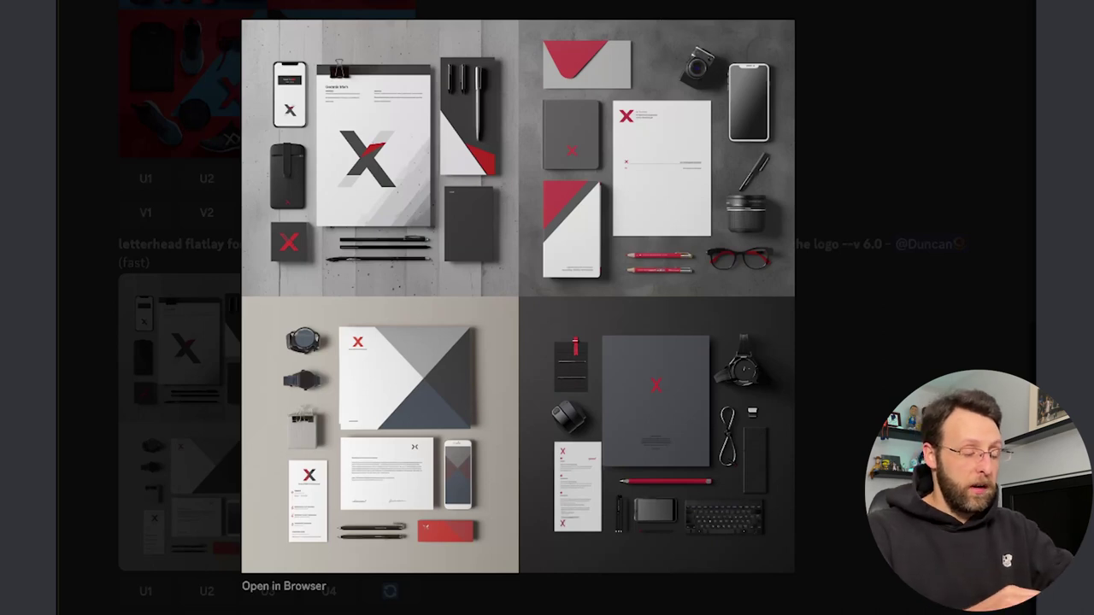
{"action": "key", "text": "Escape"}
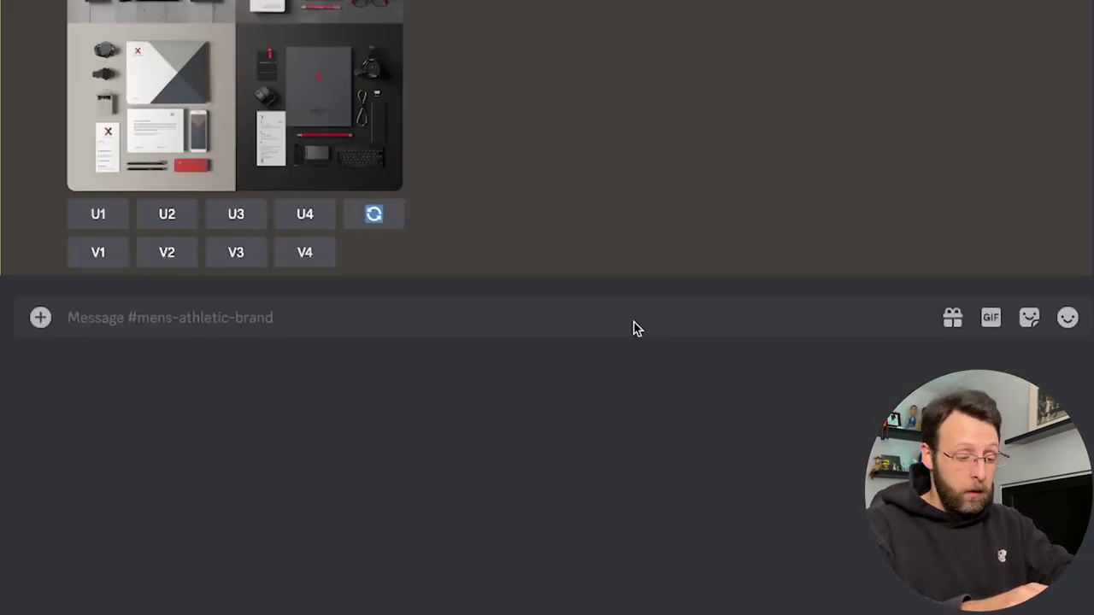
Turn the flatlay prompt into 'a strong male model for' the brand, dropping 'flatlay', and generate it.
{"action": "type", "text": "/imagine prompt"}
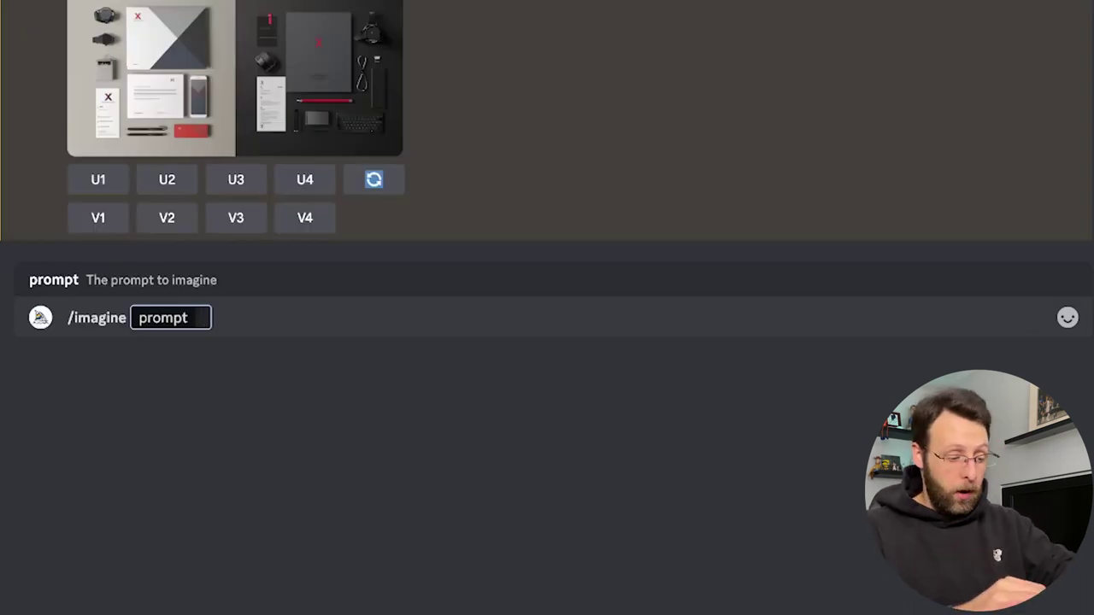
{"action": "key", "text": "ctrl+v"}
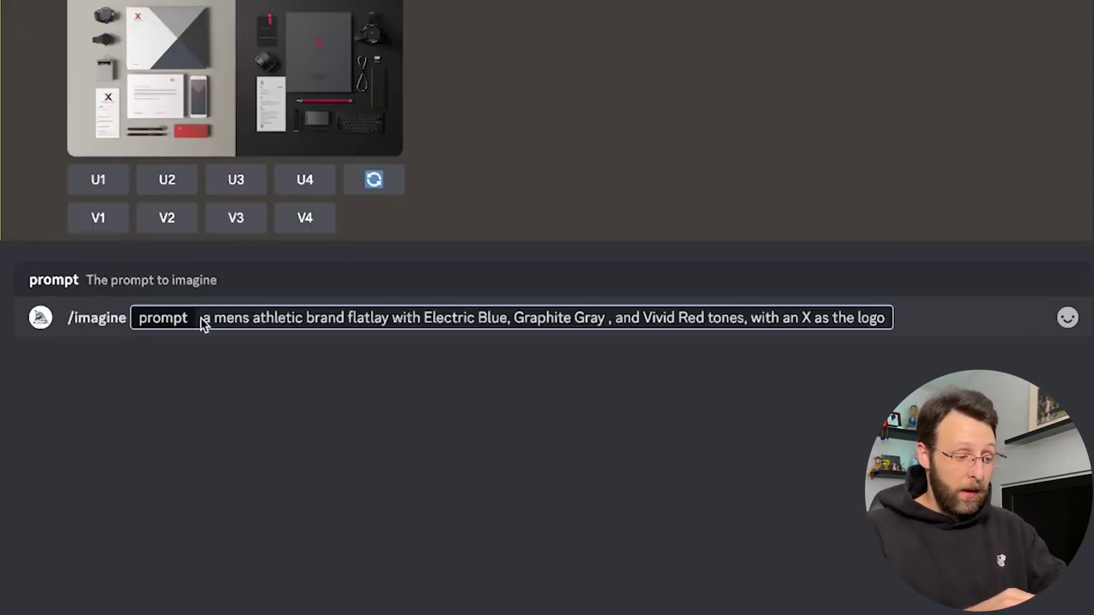
{"action": "type", "text": "a strong male"}
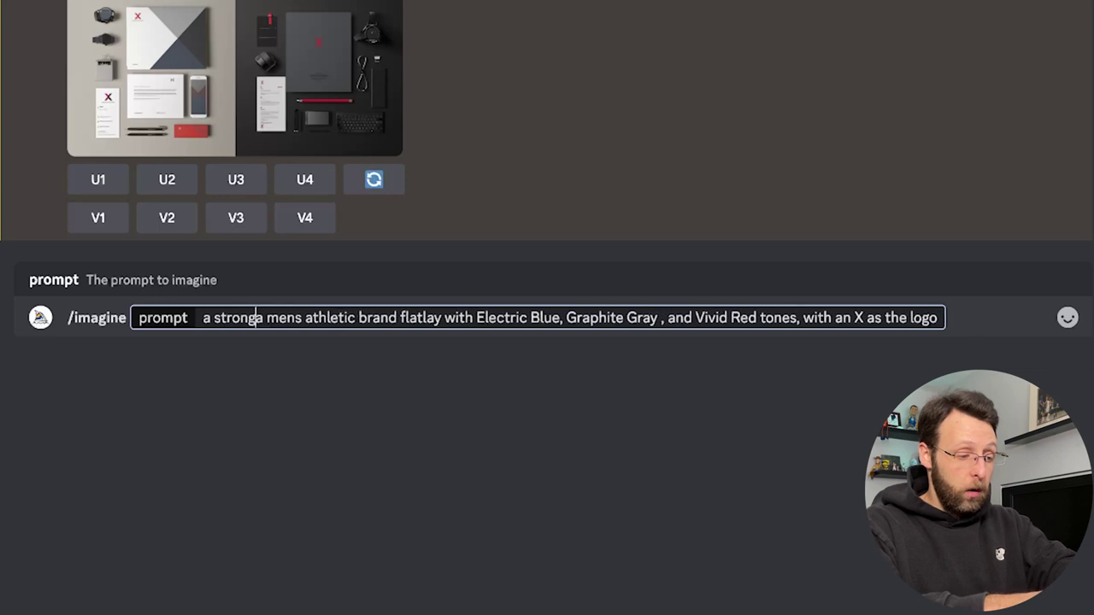
{"action": "type", "text": " model for"}
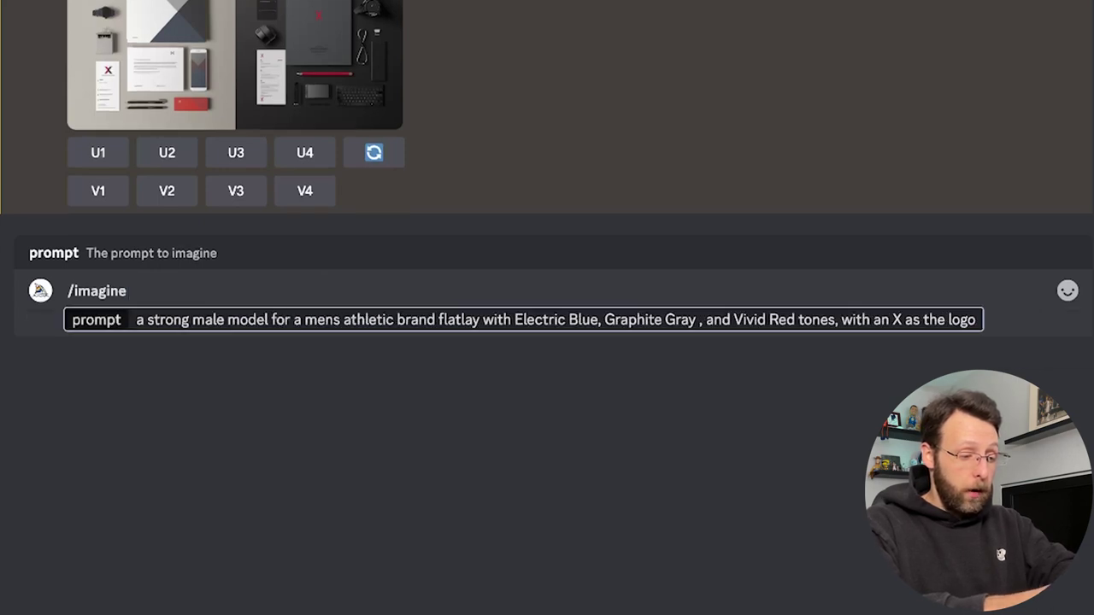
{"action": "left_click", "coordinate": [455, 319]}
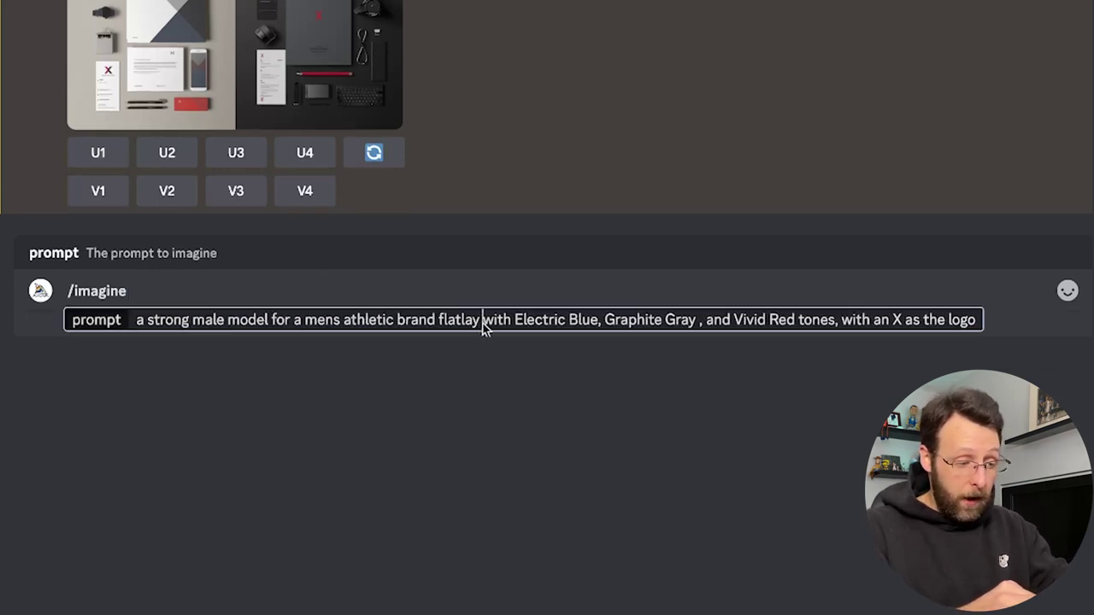
{"action": "key", "text": "alt+BackSpace"}
{"action": "key", "text": "Return"}
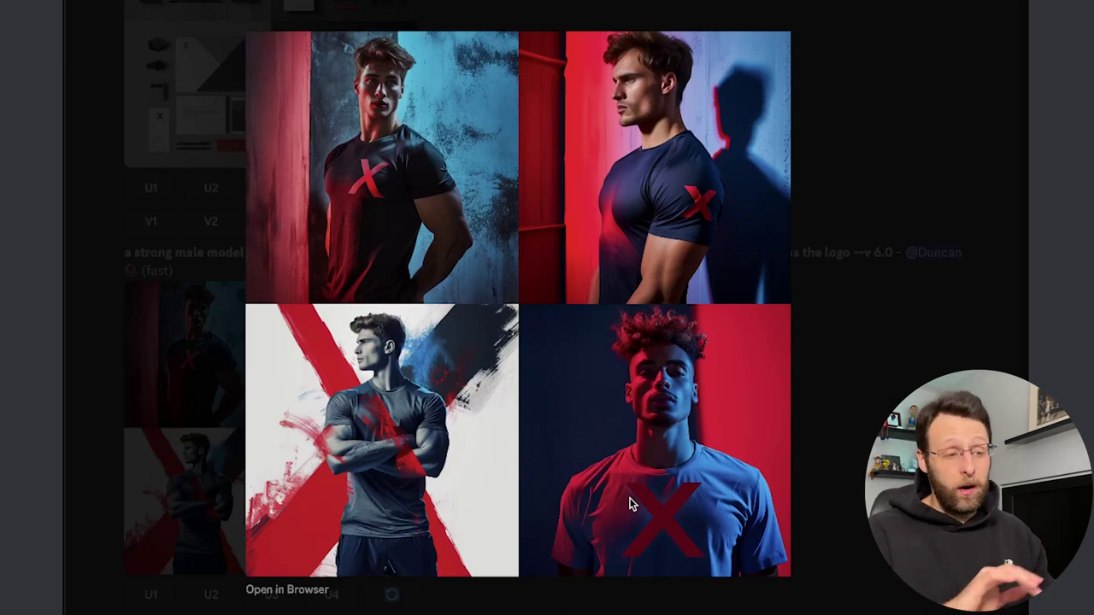
{"action": "left_click", "coordinate": [895, 395]}
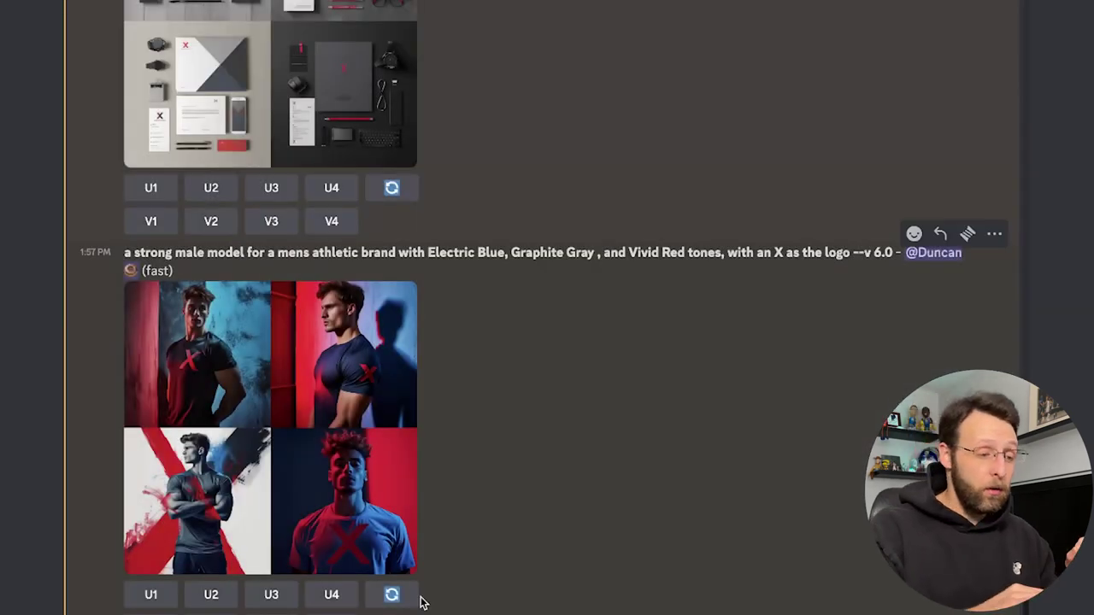
Rerun the strong male model prompt with '--style raw' appended and preview the new grid.
{"action": "left_click", "coordinate": [391, 595]}
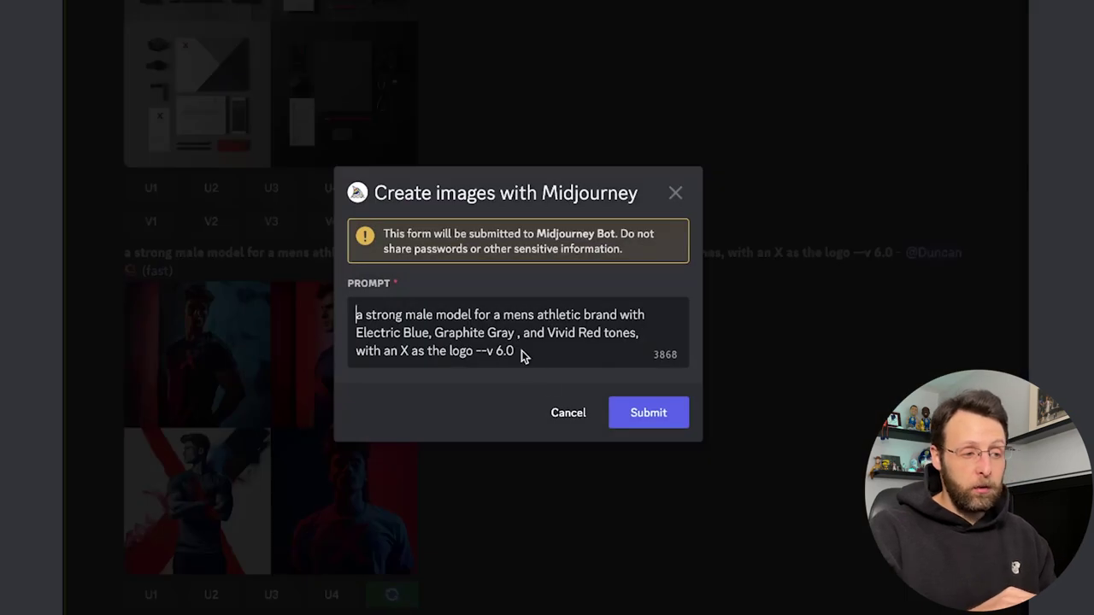
{"action": "left_click", "coordinate": [521, 350]}
{"action": "type", "text": "--"}
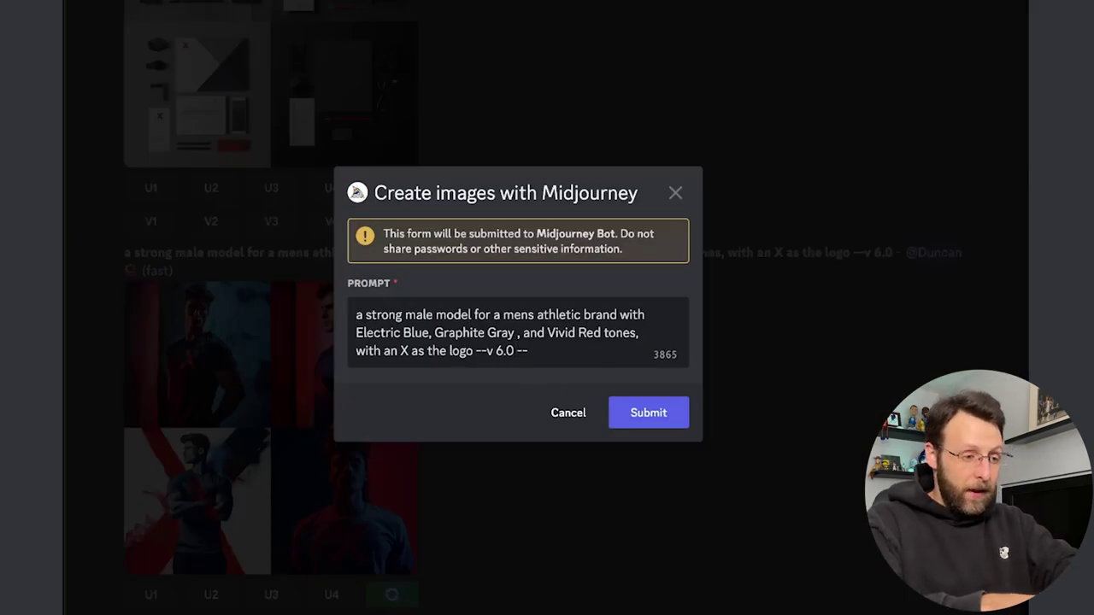
{"action": "type", "text": "style raw"}
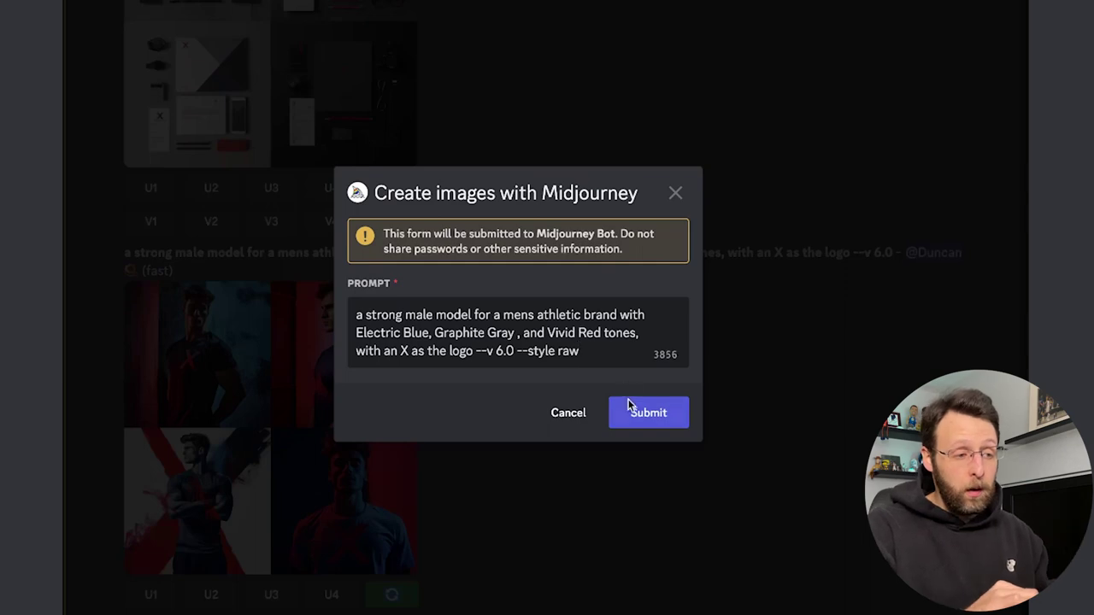
{"action": "left_click", "coordinate": [631, 407]}
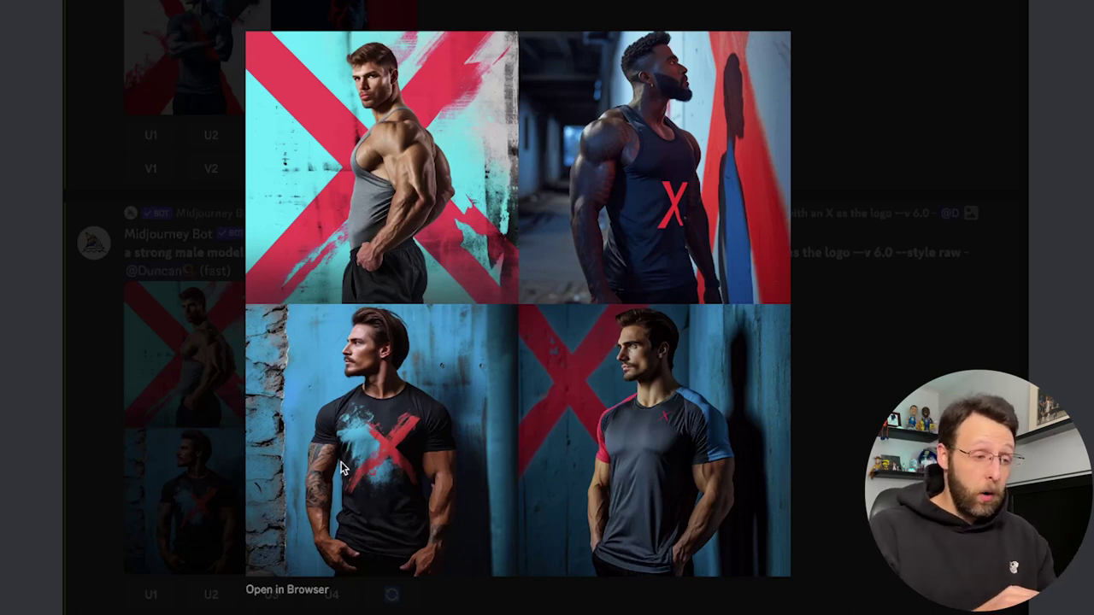
{"action": "key", "text": "Escape"}
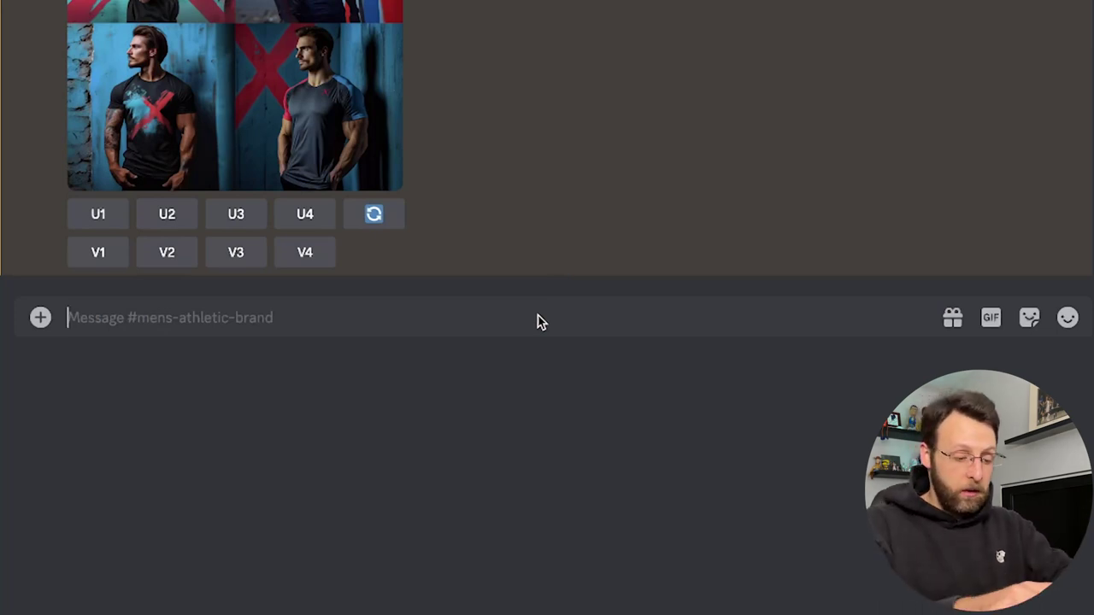
Rewrite the recalled prompt as a 'webstie UI ... web design, UI/UX' prompt and generate it.
{"action": "type", "text": "/imagine"}
{"action": "key", "text": "Tab"}
{"action": "type", "text": "a mens athletic brand flatlay with Electric Blue, Graphite Gray , and Vivid Red tones, with an X as the logo"}
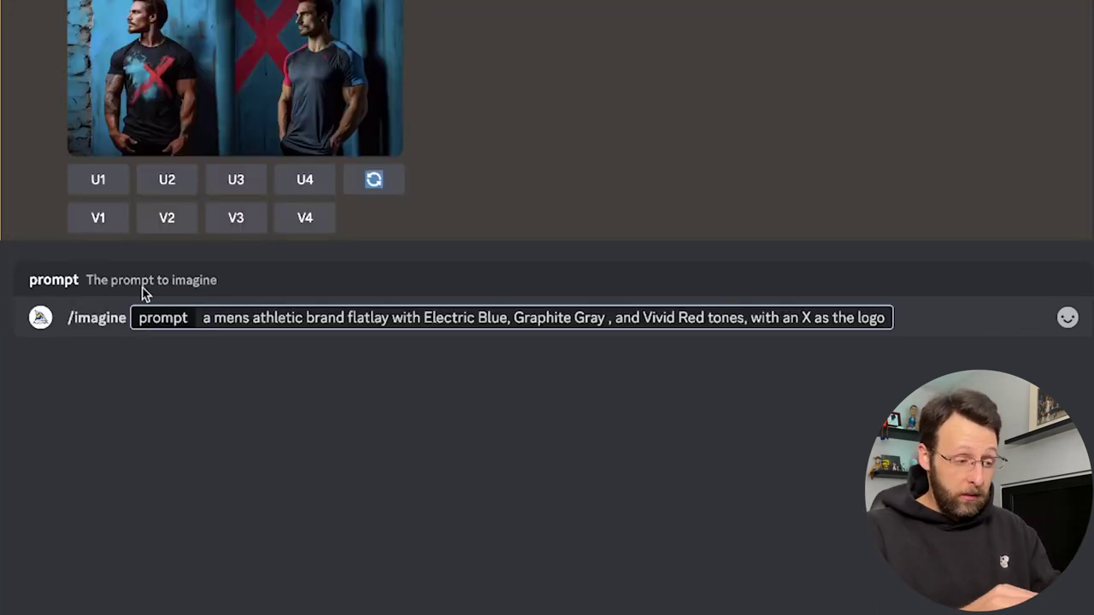
{"action": "double_click", "coordinate": [207, 317]}
{"action": "type", "text": "wens"}
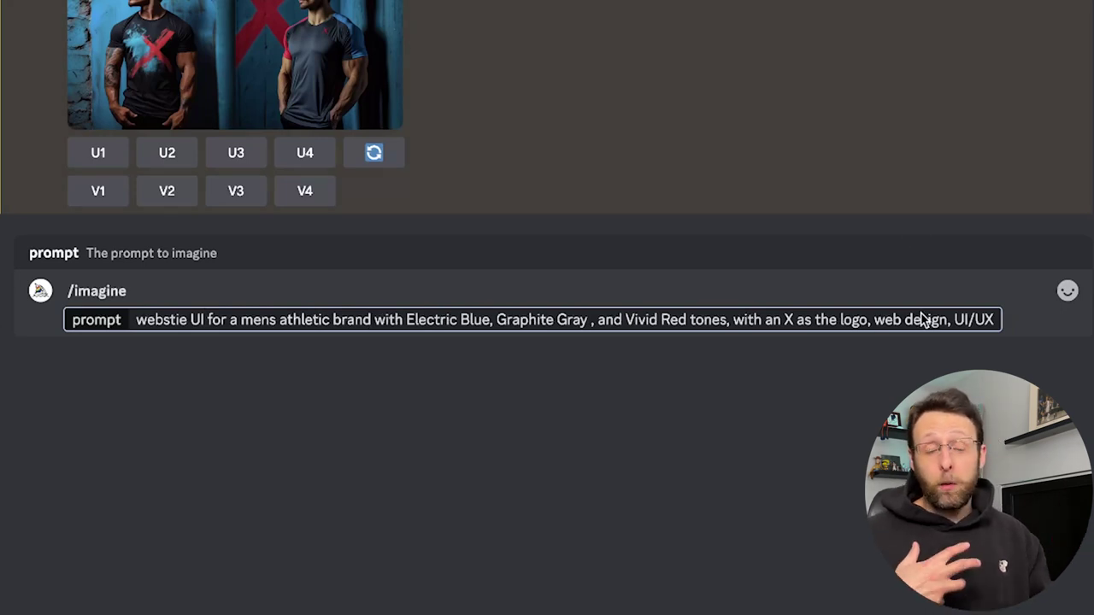
{"action": "key", "text": "Return"}
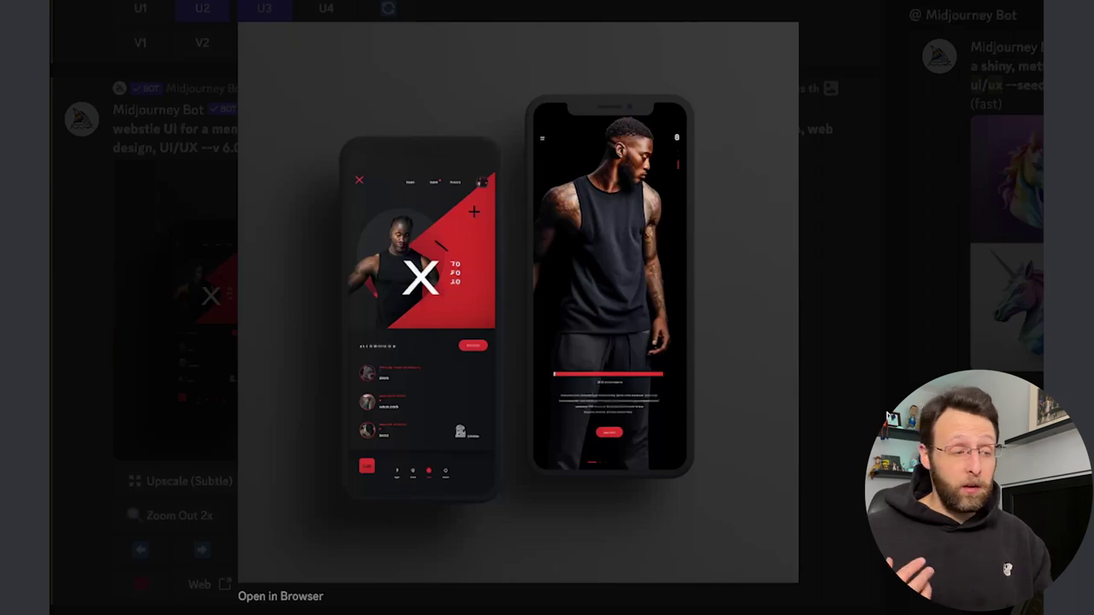
Open the other upscaled website UI image of dark devices and sneakers with red X branding.
{"action": "left_click", "coordinate": [889, 417]}
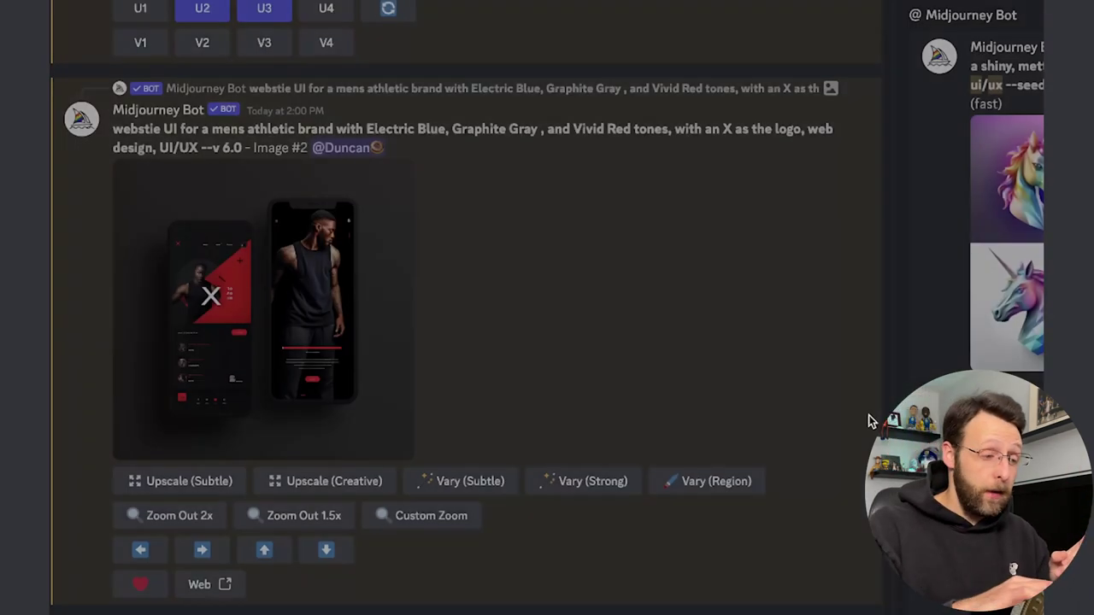